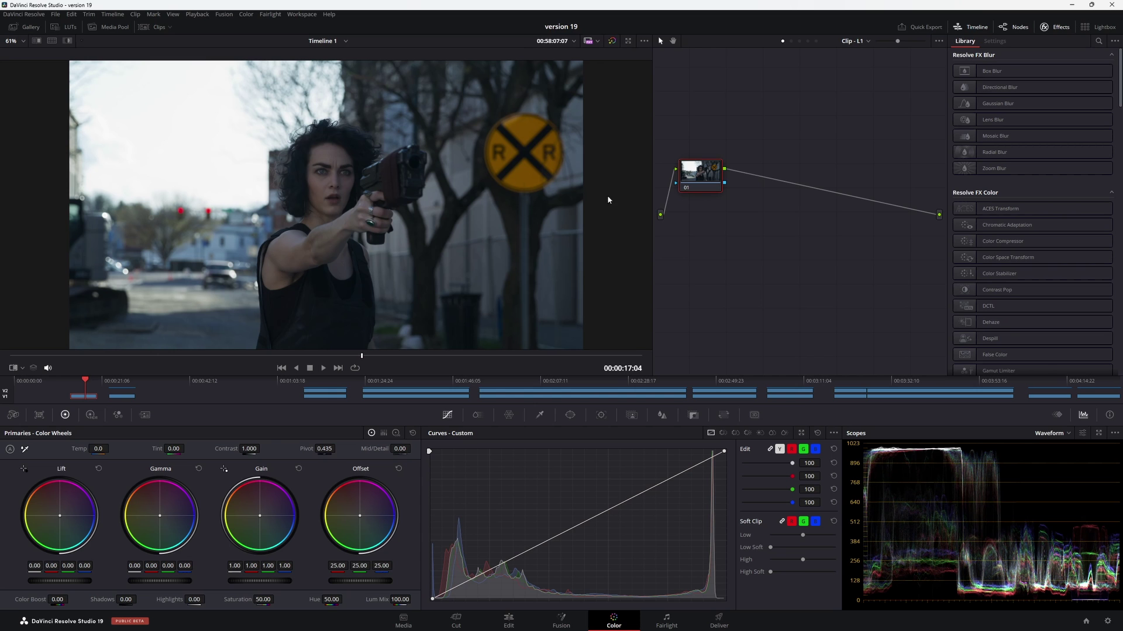
Search the effects library for "film" and clear the search again
left_click(1057, 27)
left_click(1059, 20)
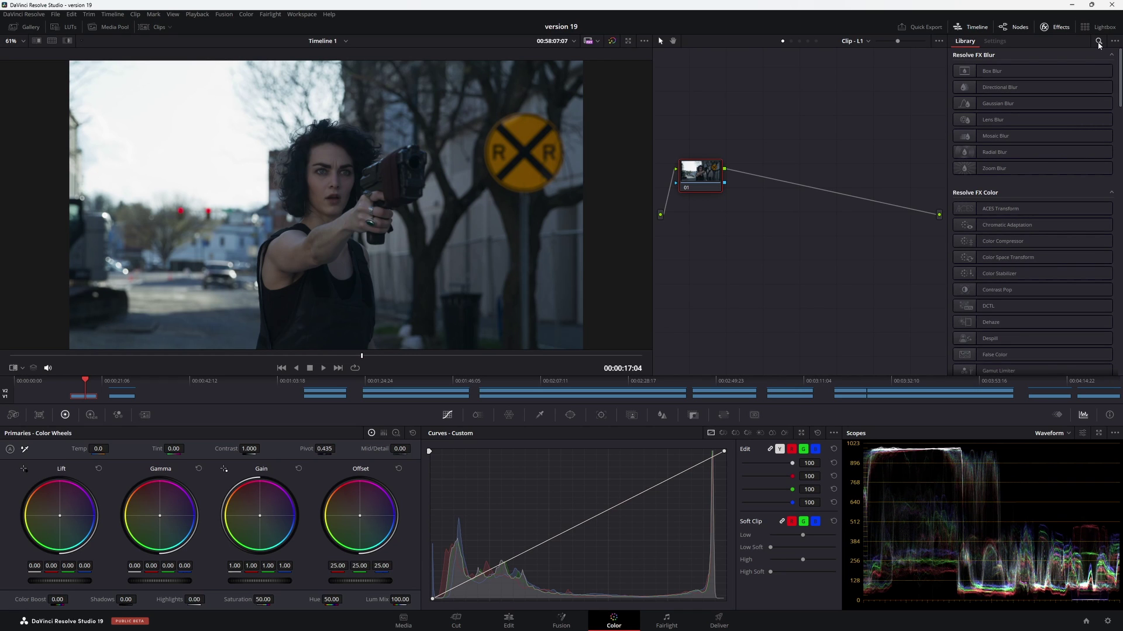
left_click(1099, 41)
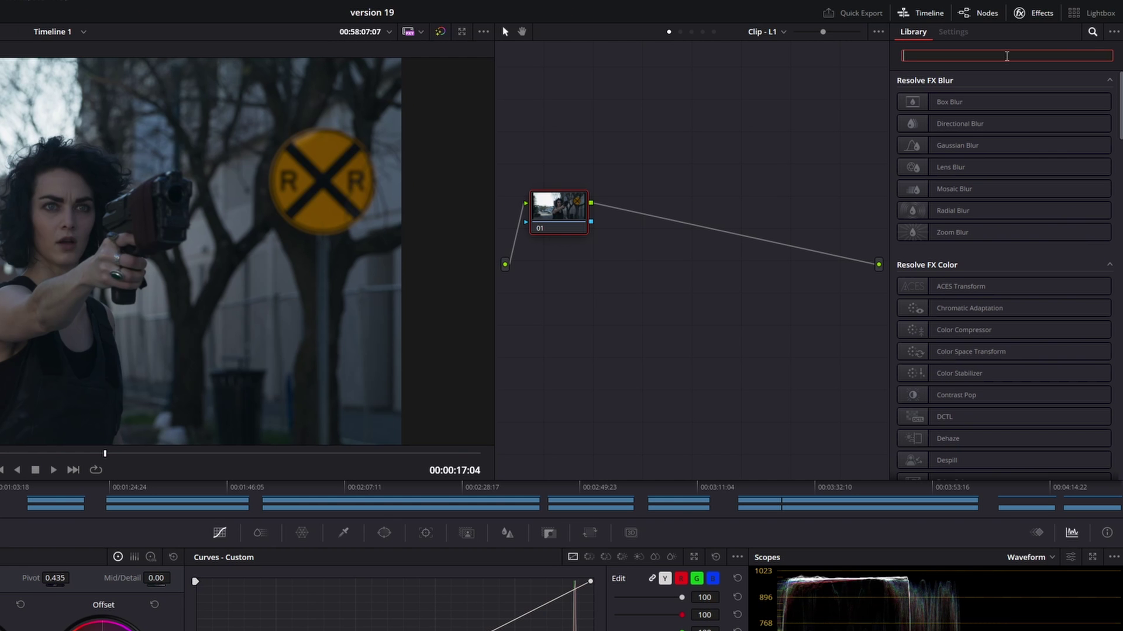
type("film")
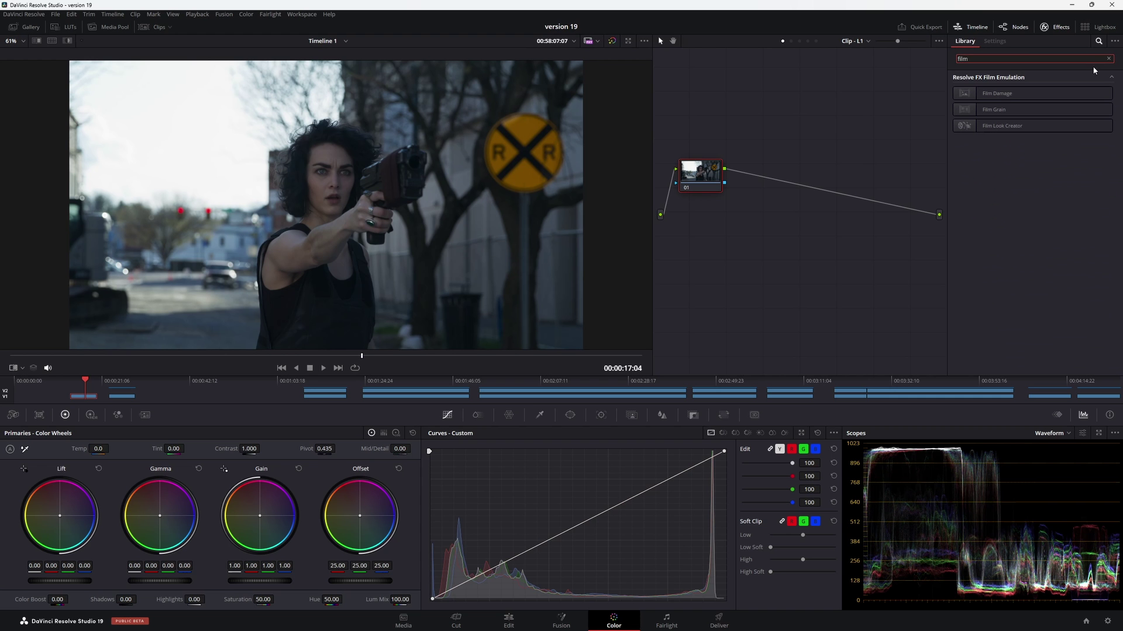
left_click(1108, 59)
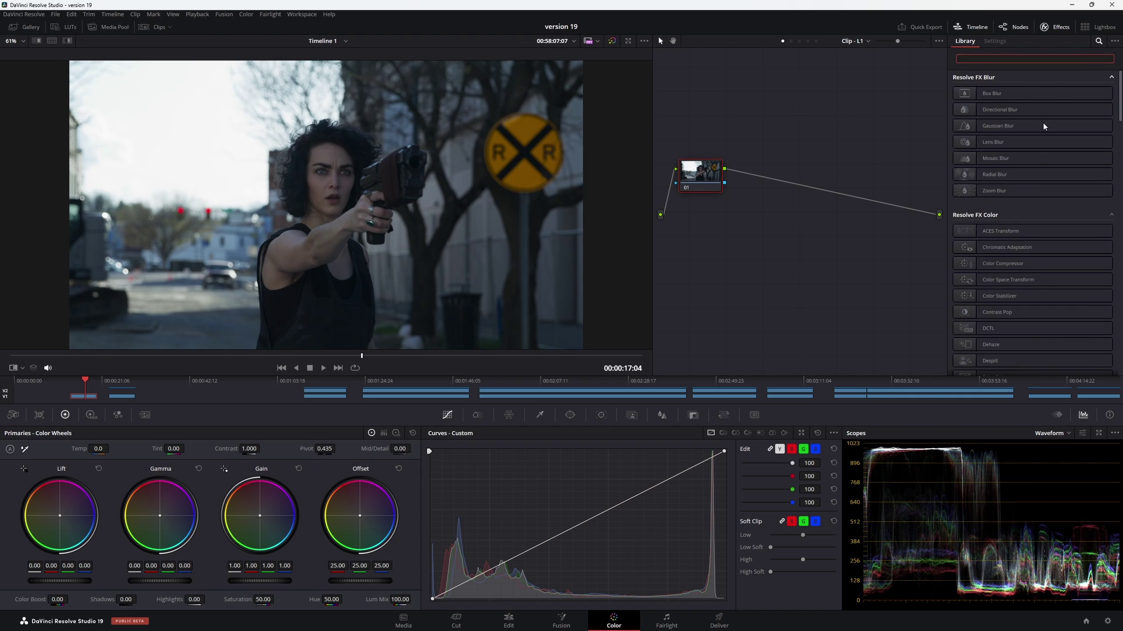
Add the Film Look Creator effect as a new node on the connection after node 01
scroll(1035, 160, "down", 5)
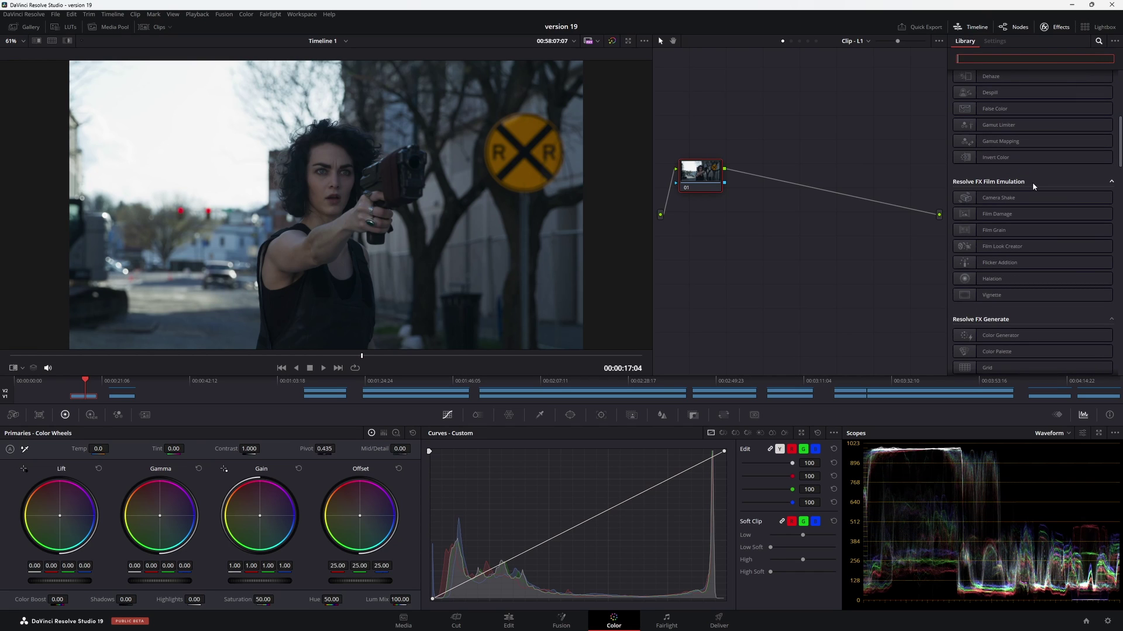
left_click_drag(1037, 250, 838, 196)
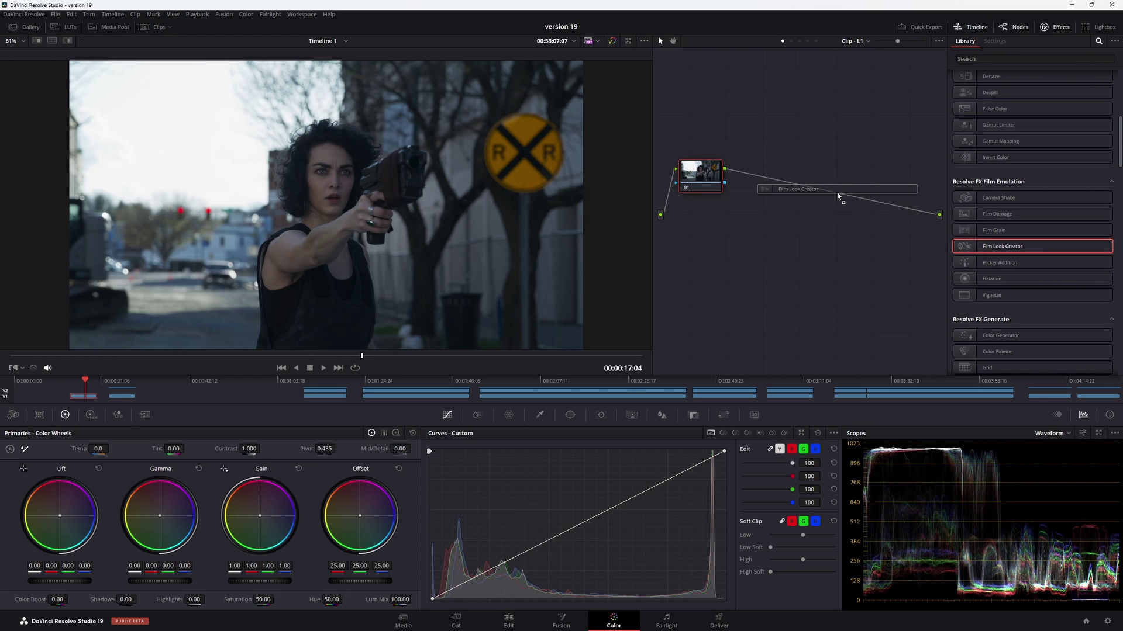
left_click_drag(838, 195, 837, 196)
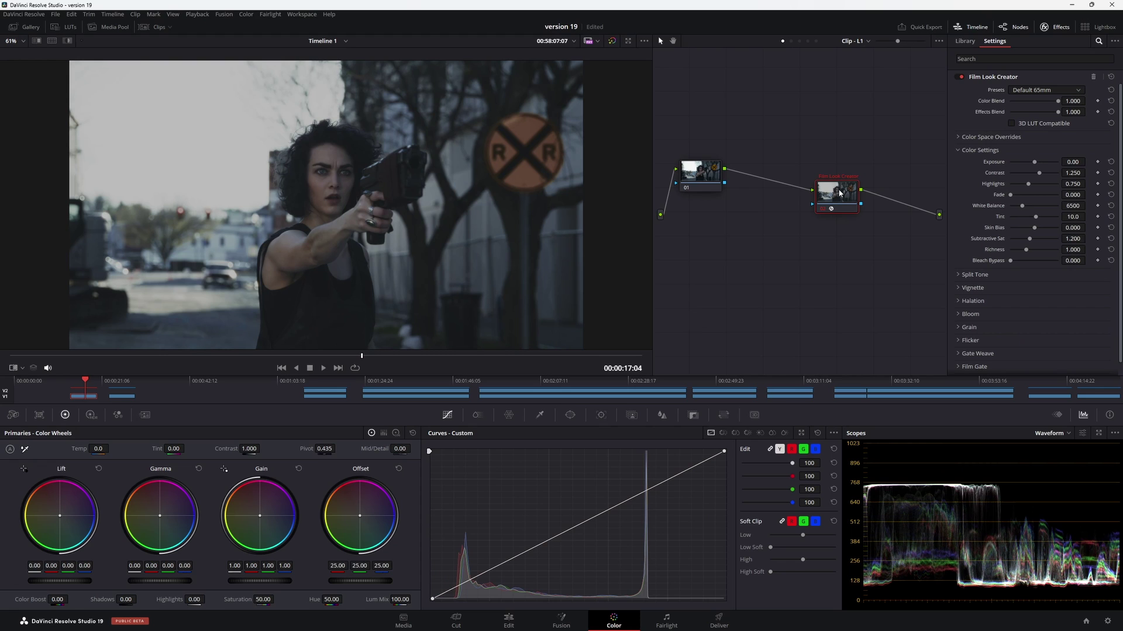
Try the Default 35mm, Cinematic, Bleach Bypass and Nostalgic presets of the Film Look Creator
left_click(1059, 89)
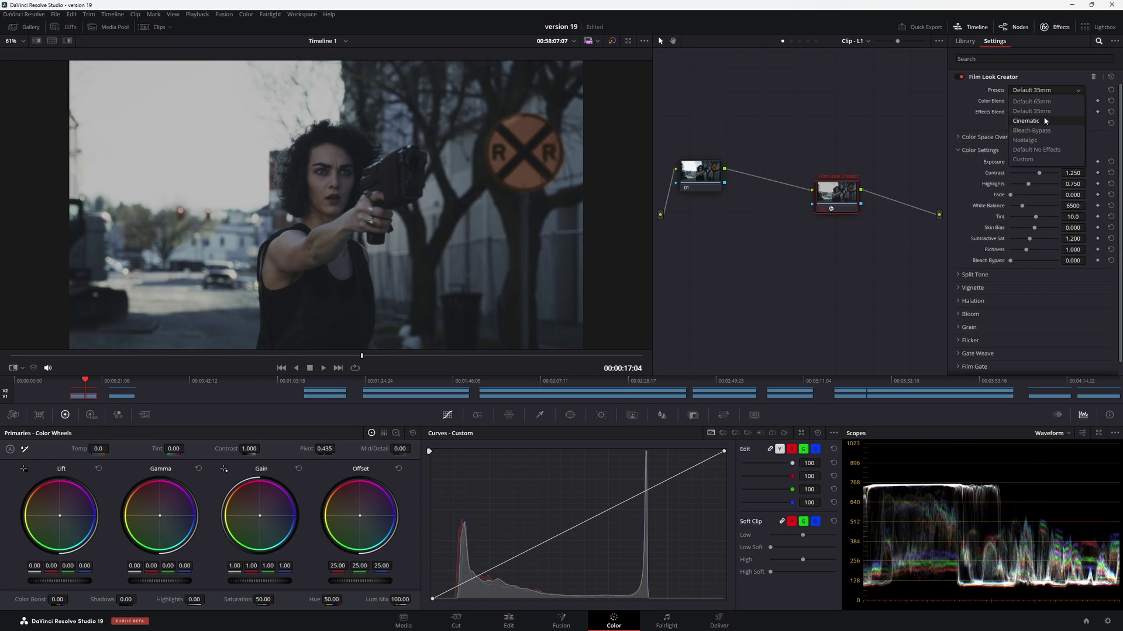
left_click(1050, 121)
left_click(1049, 91)
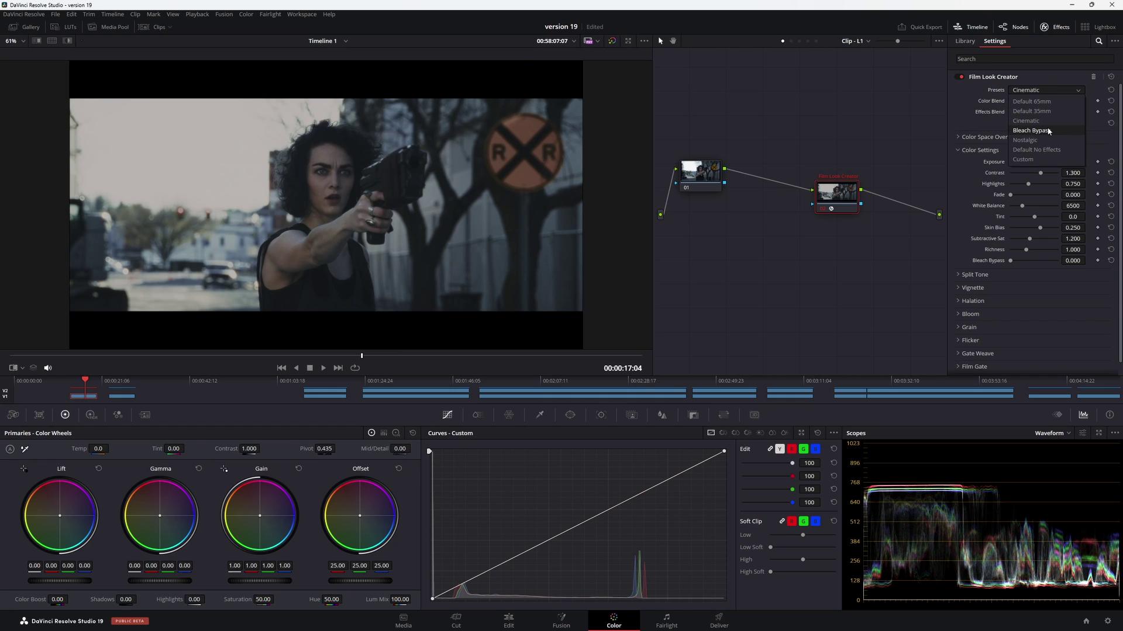
left_click(1048, 130)
left_click(1047, 90)
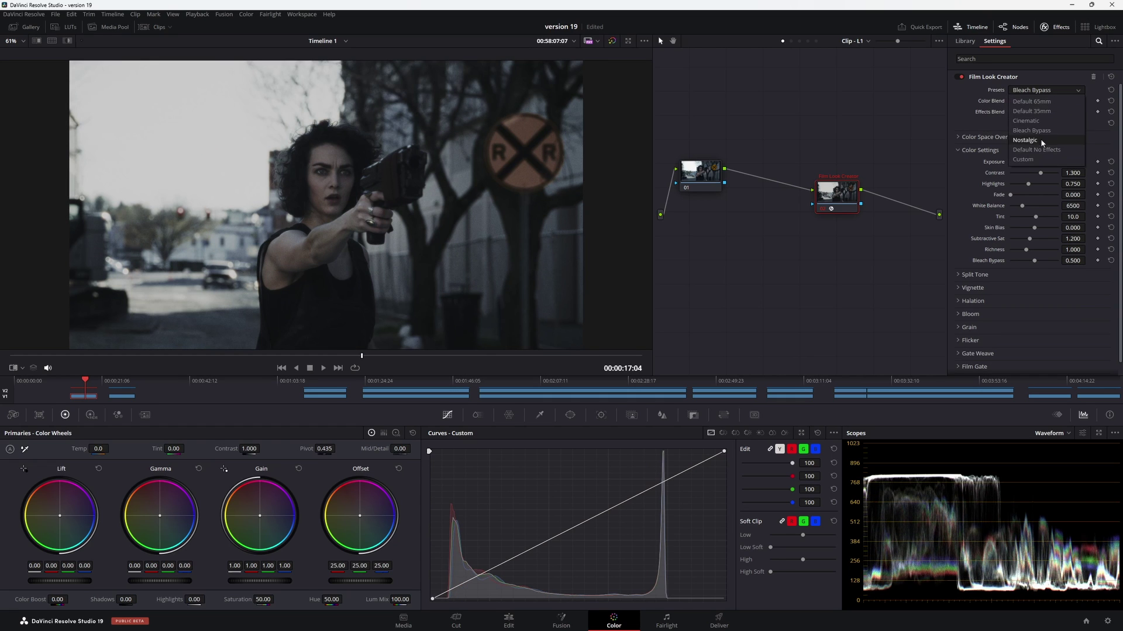
left_click(1040, 140)
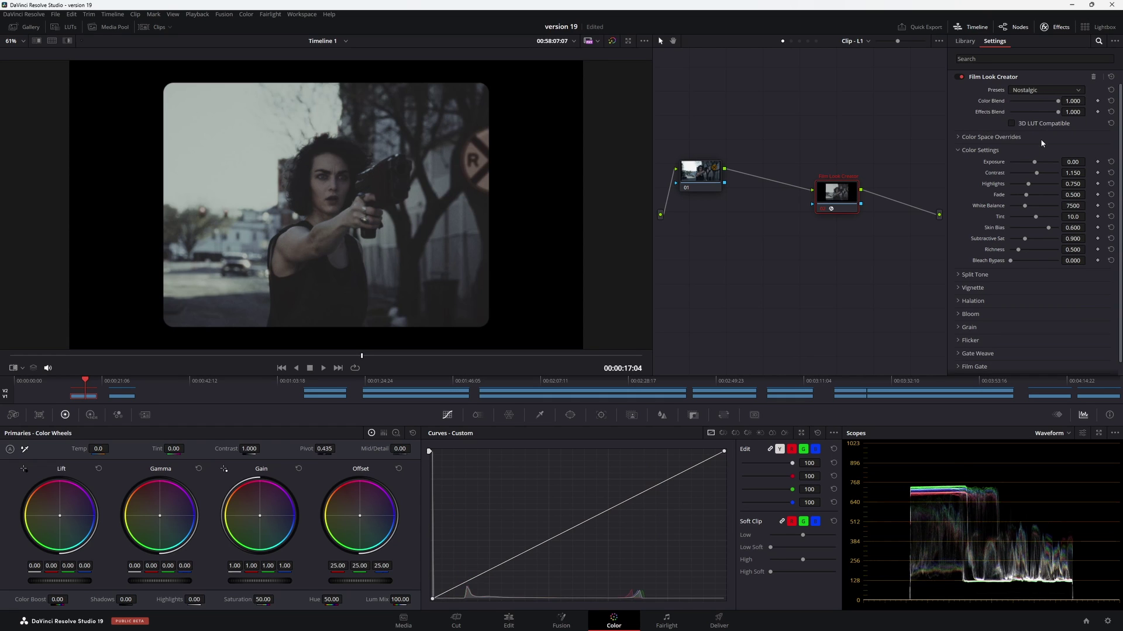
Apply the Default No Effects preset to the Film Look Creator and examine the Color Space Overrides settings
left_click(1041, 92)
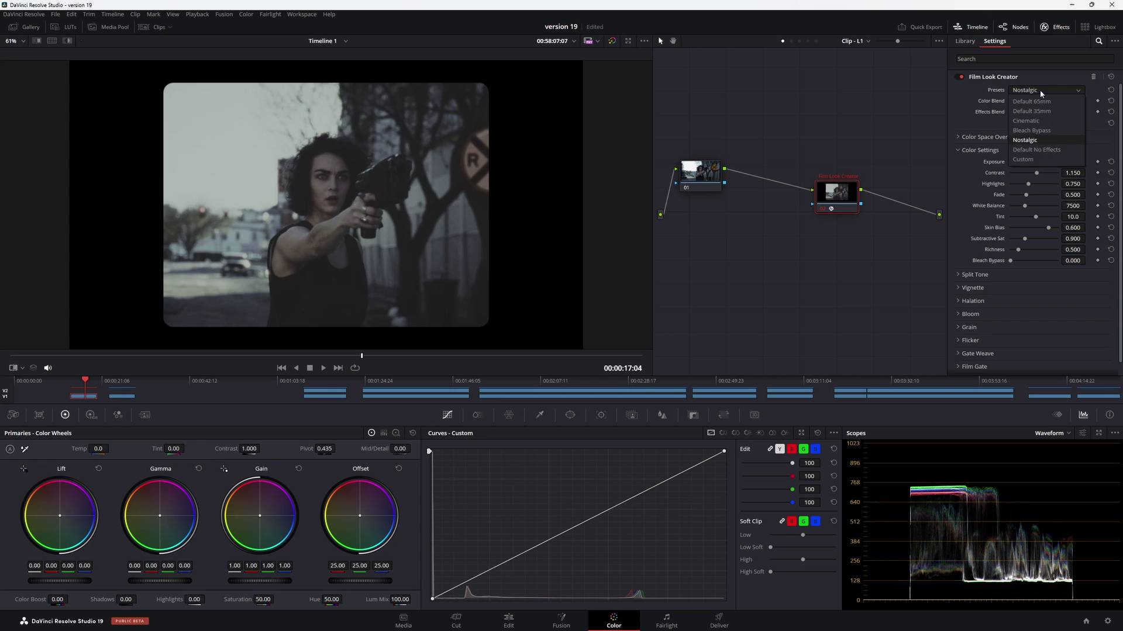
left_click(1035, 151)
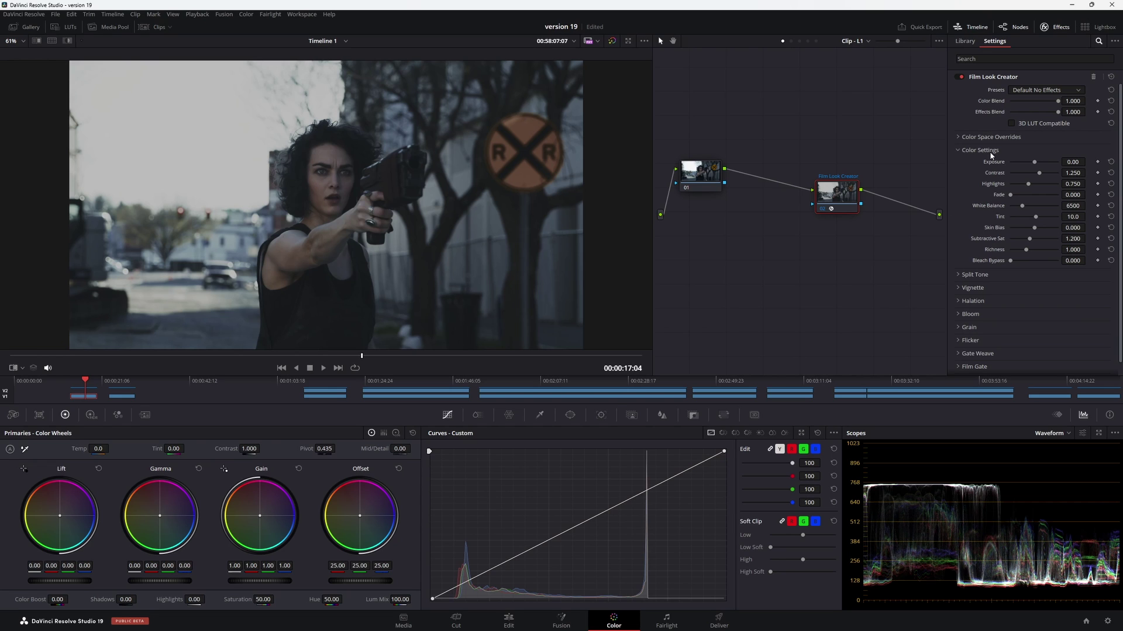
left_click_drag(1044, 98, 1070, 110)
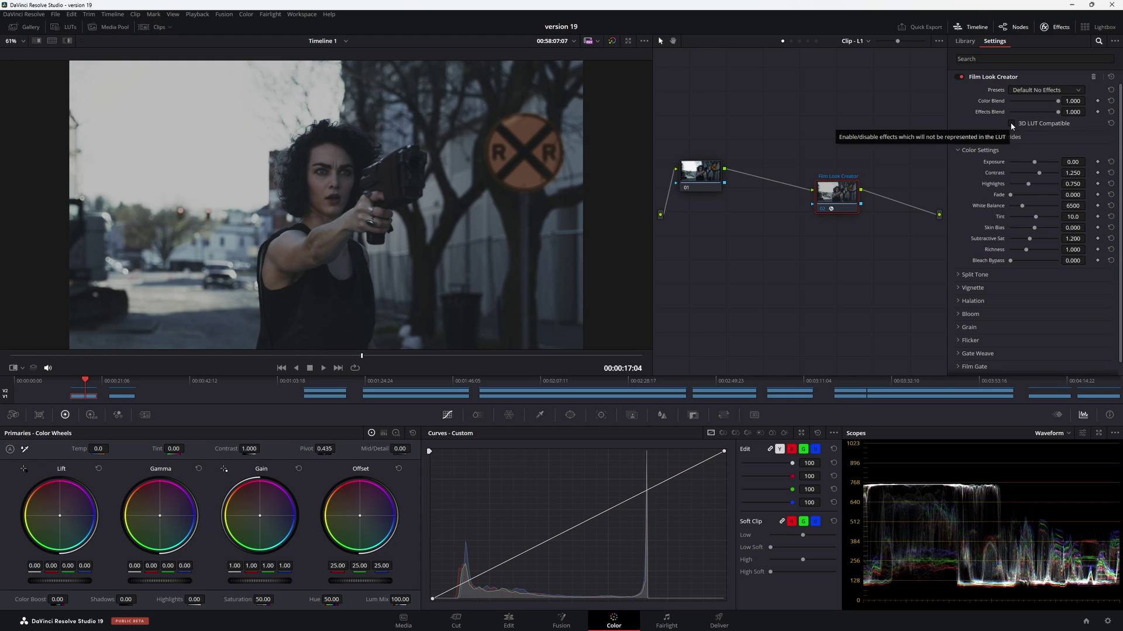
left_click(958, 138)
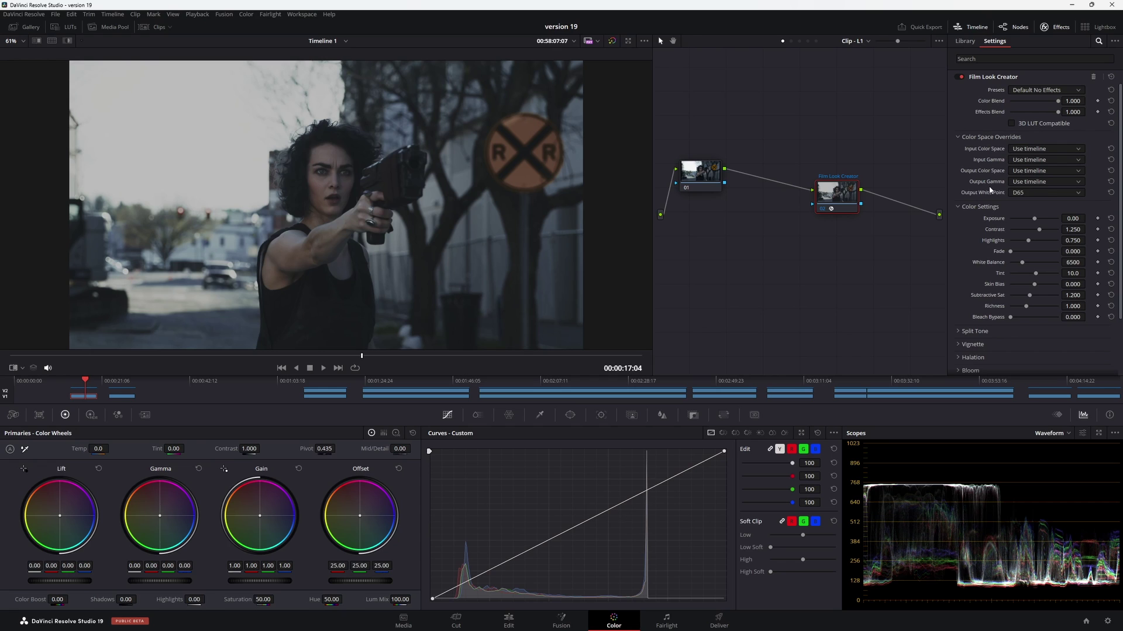
left_click(991, 137)
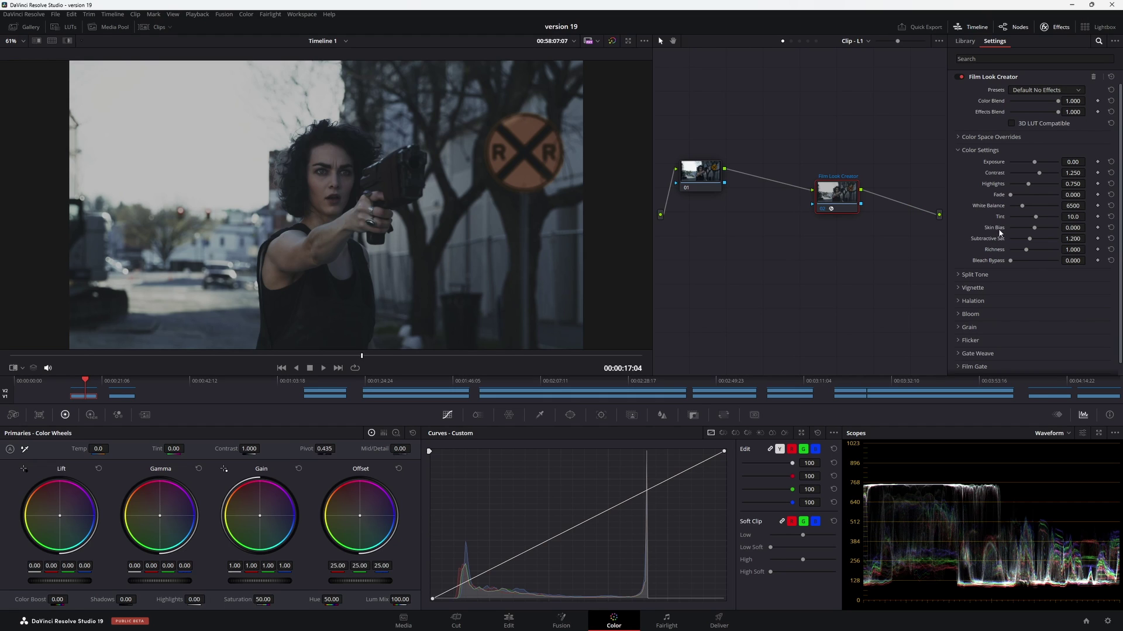
Show the Vectorscope and test Skin Bias at 1.000 and lower values before resetting it to its default
left_click(1072, 434)
left_click(1059, 469)
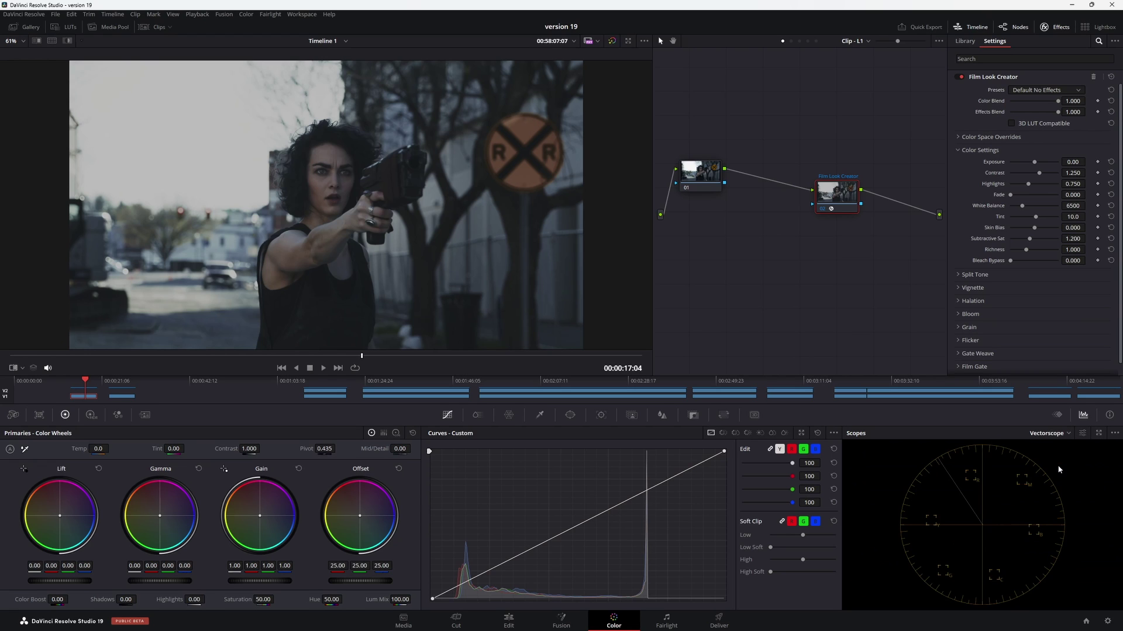
left_click_drag(1034, 228, 1060, 228)
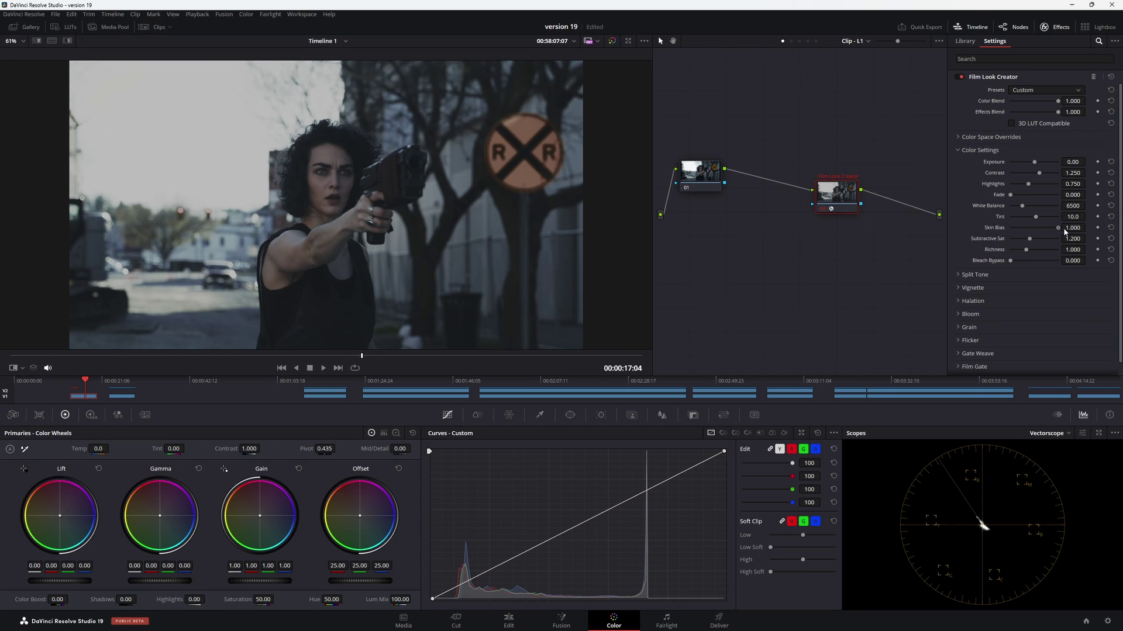
left_click_drag(1057, 228, 1031, 237)
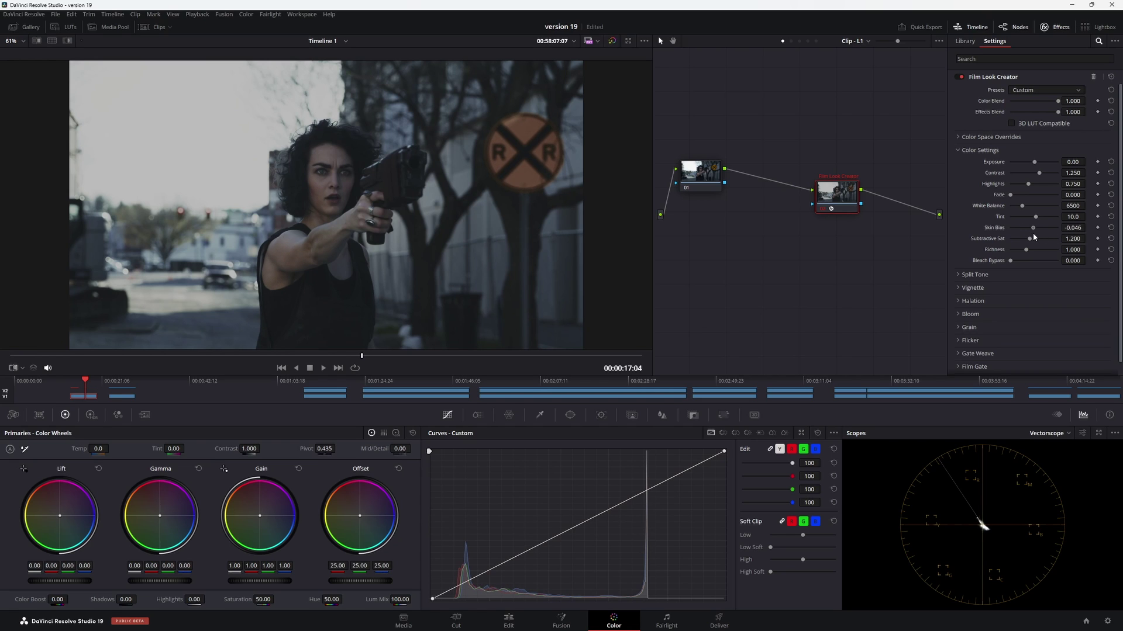
left_click(1111, 228)
Test Subtractive Sat at up to about 2.588, experiment with Richness, and return them to 1.200 and 1.000
left_click_drag(1032, 245, 1053, 245)
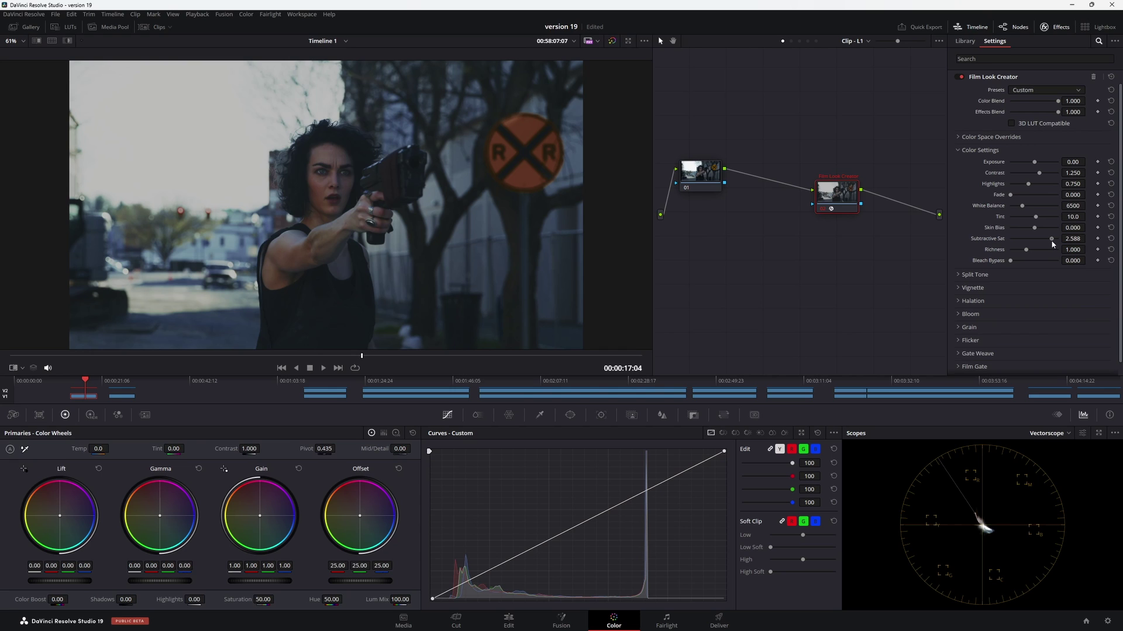
left_click_drag(1051, 245, 1029, 244)
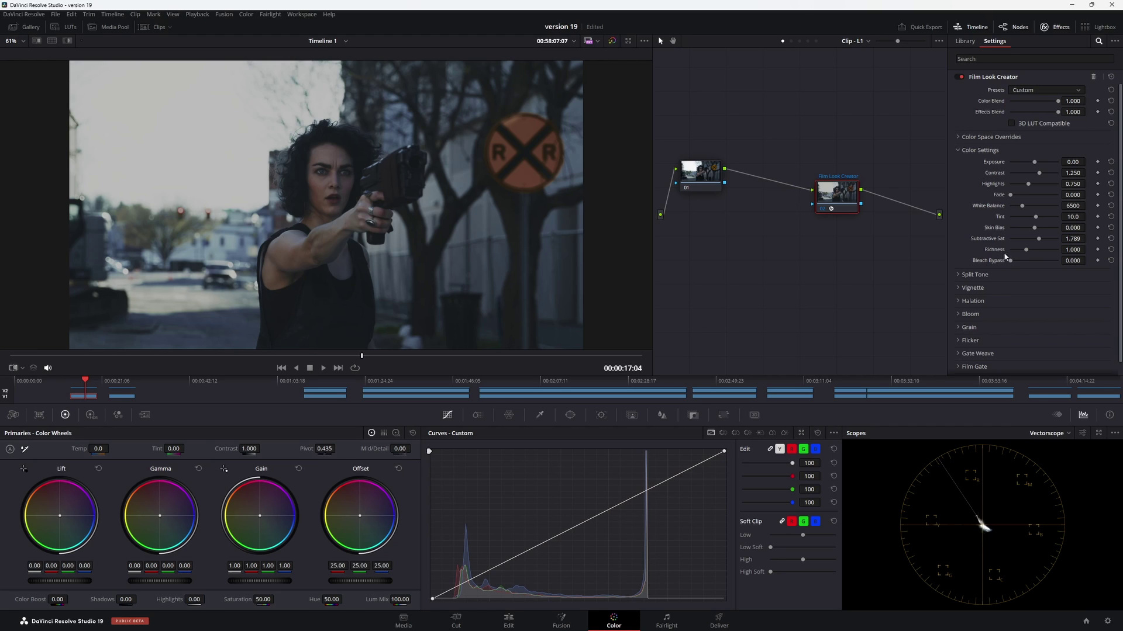
mouse_move(1026, 253)
left_mouse_down()
mouse_move(1039, 252)
mouse_move(1027, 240)
left_mouse_up()
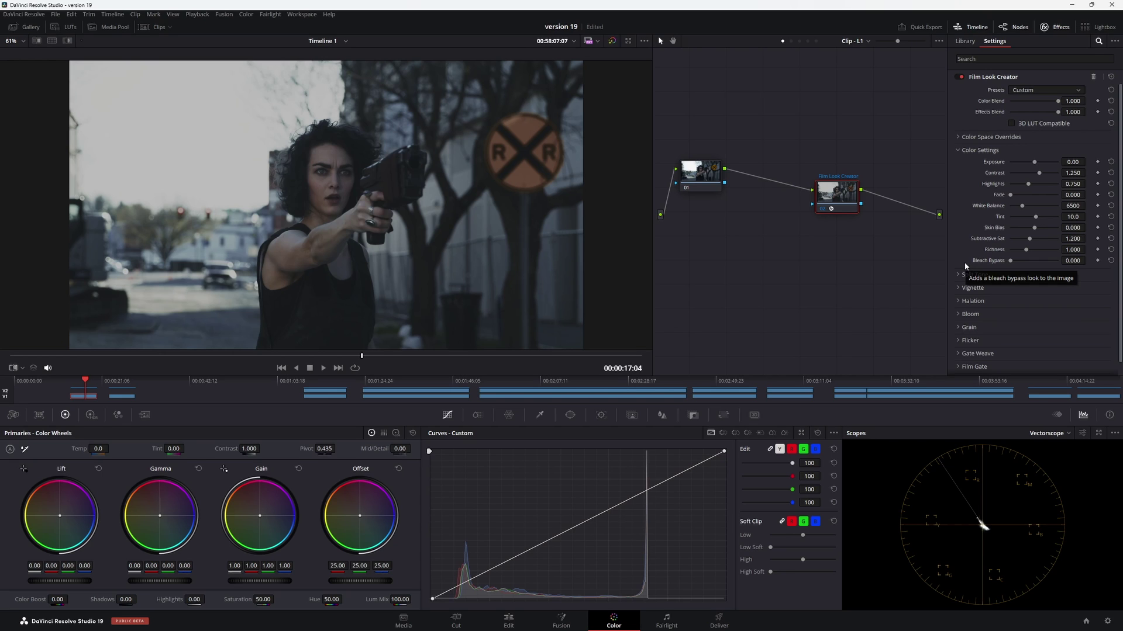
Test the Bleach Bypass at its full 1.000 and reduce it to about 0.449
left_click_drag(1011, 261, 1114, 274)
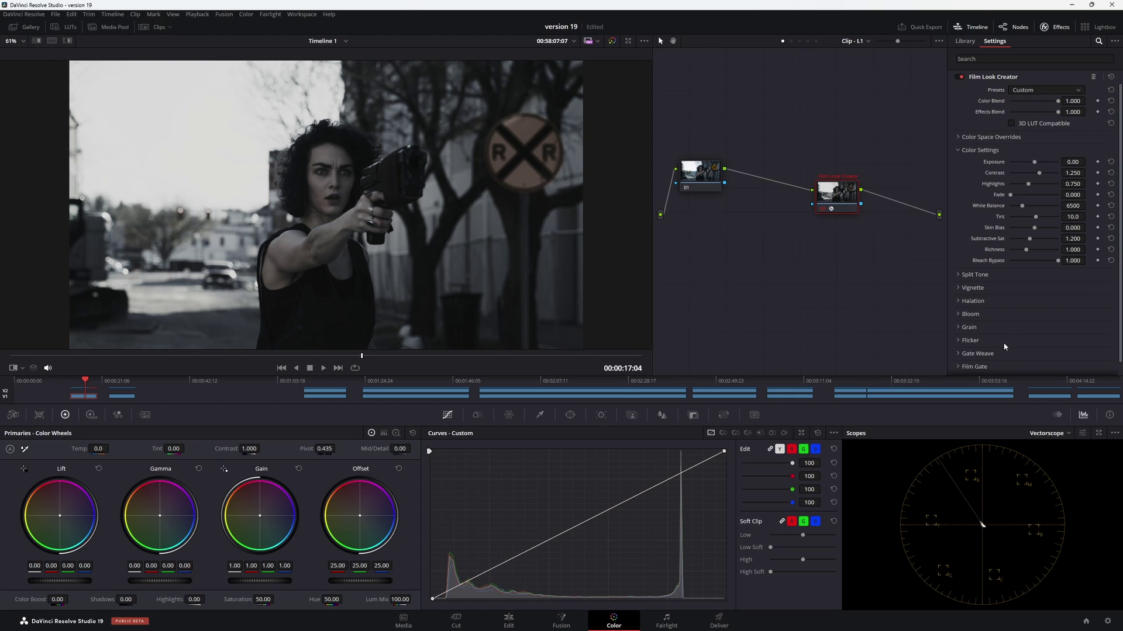
left_click_drag(1058, 261, 1033, 263)
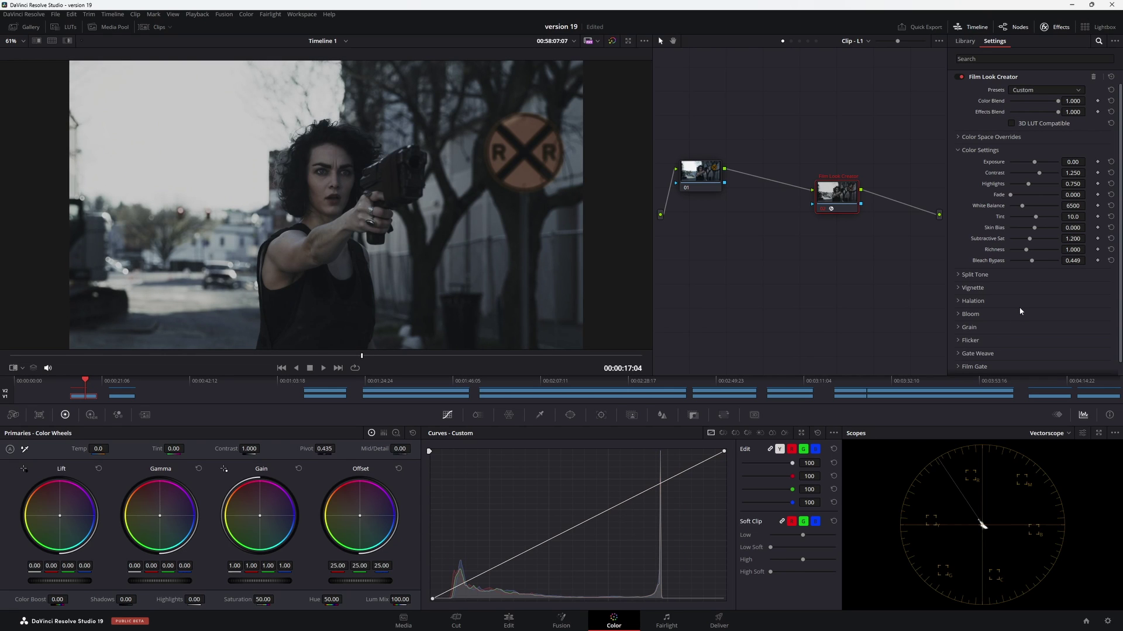
Expand the Split Tone settings and switch the scopes to Parade
scroll(1018, 307, "down", 1)
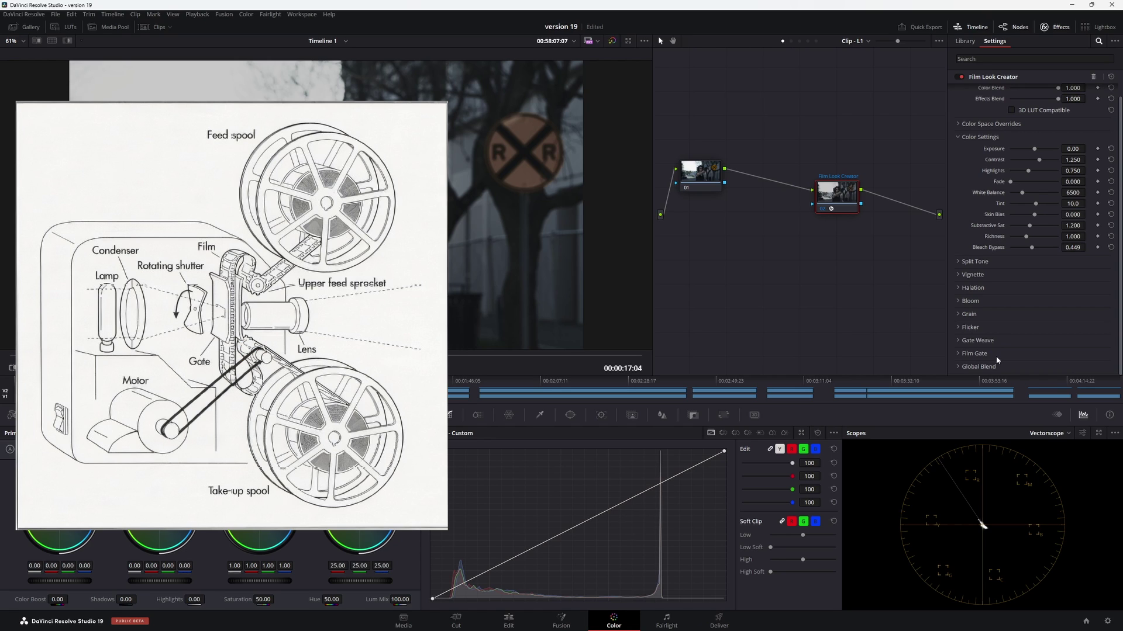
left_click(959, 260)
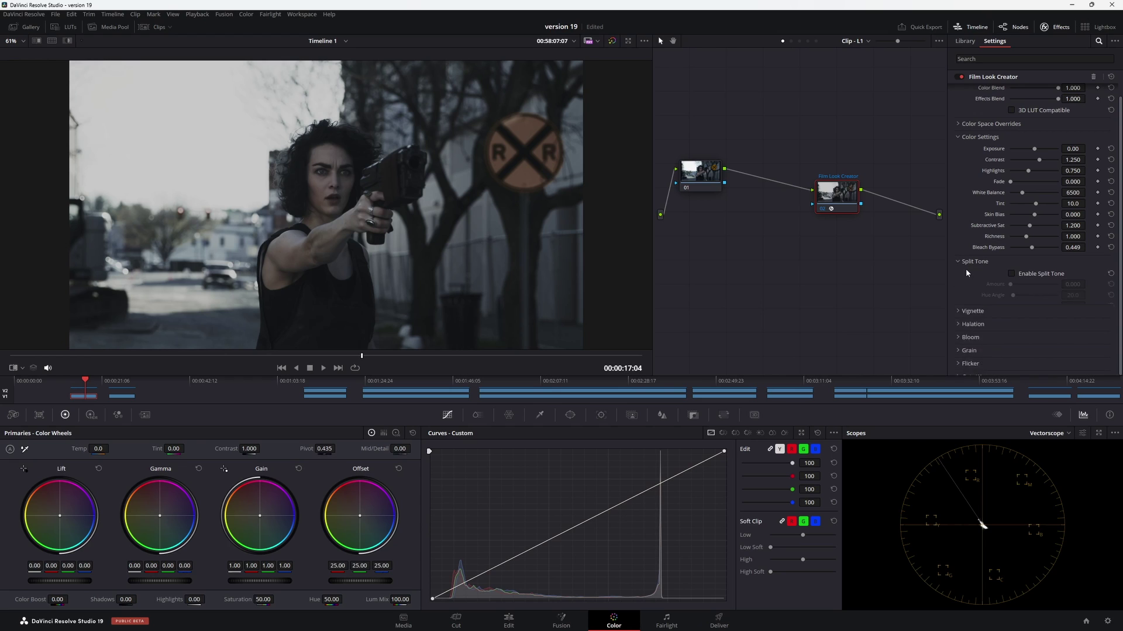
left_click(1069, 434)
left_click(1061, 448)
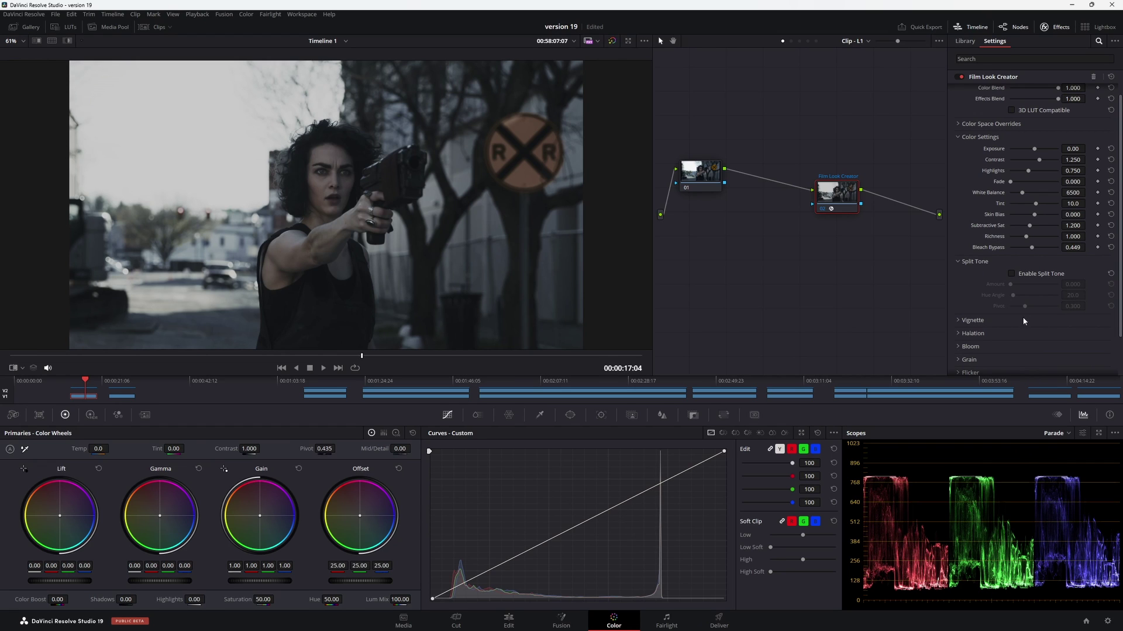
Enable Split Tone, try Amount 1.000, Hue Angle about 221.2 and Pivot about 0.679, and disable it again
left_click(1011, 273)
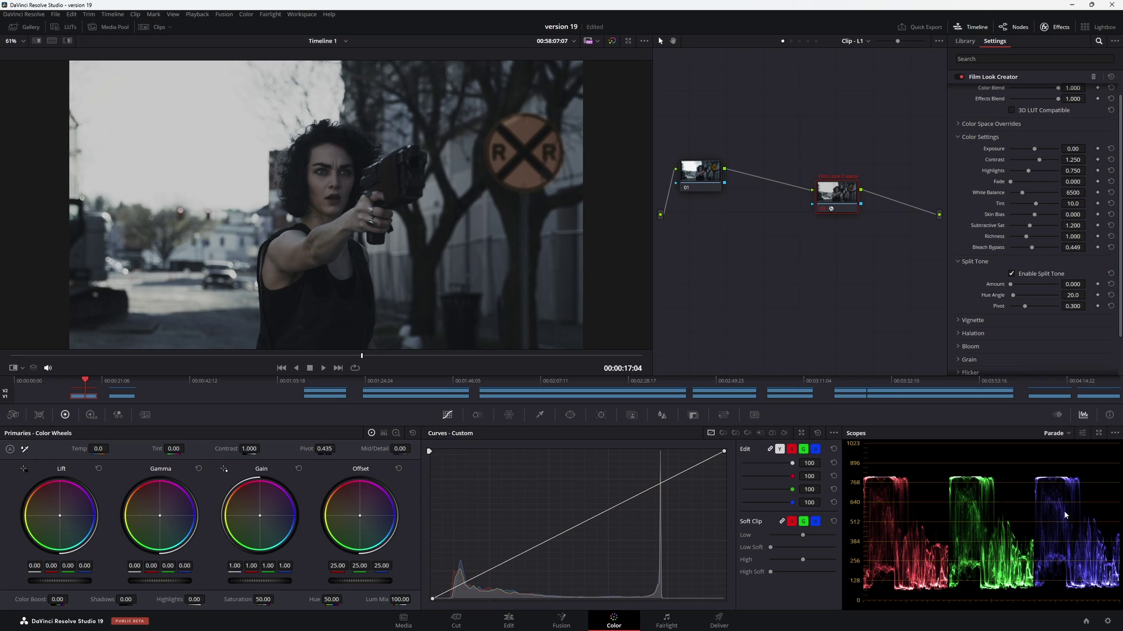
mouse_move(1011, 285)
left_mouse_down()
mouse_move(1070, 290)
mouse_move(996, 299)
left_mouse_up()
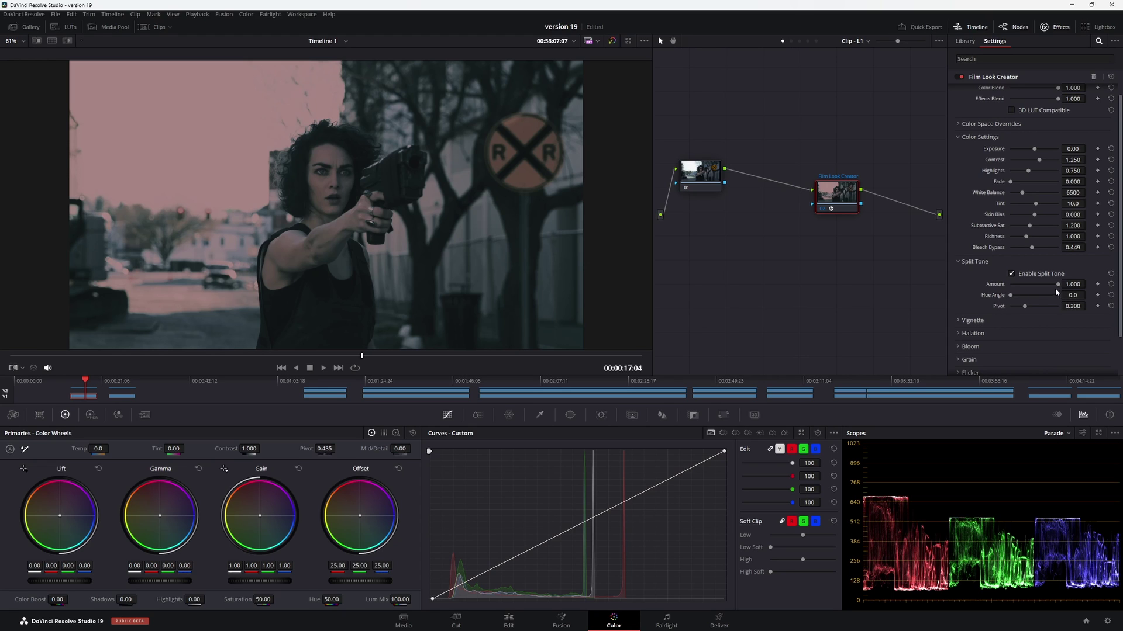
left_click_drag(1011, 297, 1069, 305)
left_click_drag(1058, 295, 1040, 296)
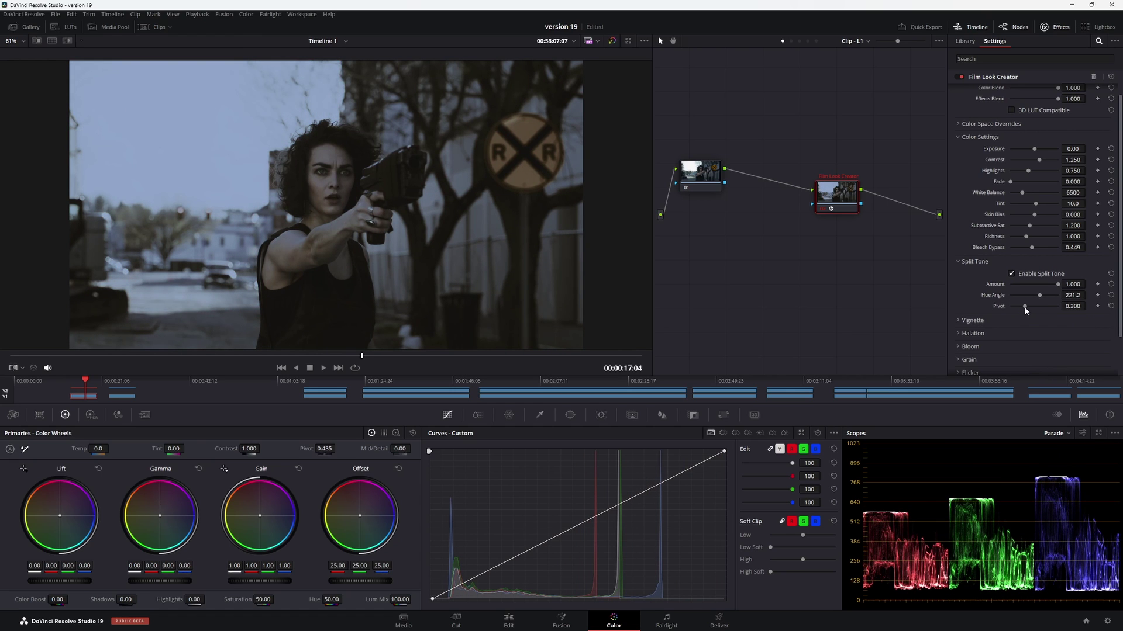
left_click_drag(1025, 307, 1041, 307)
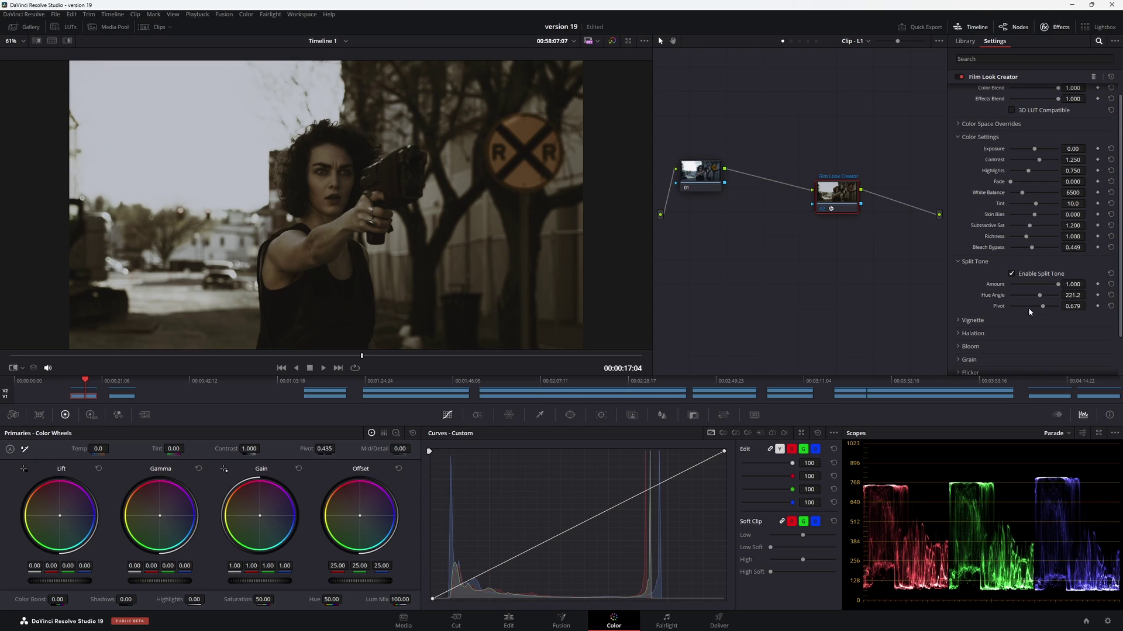
left_click(1011, 274)
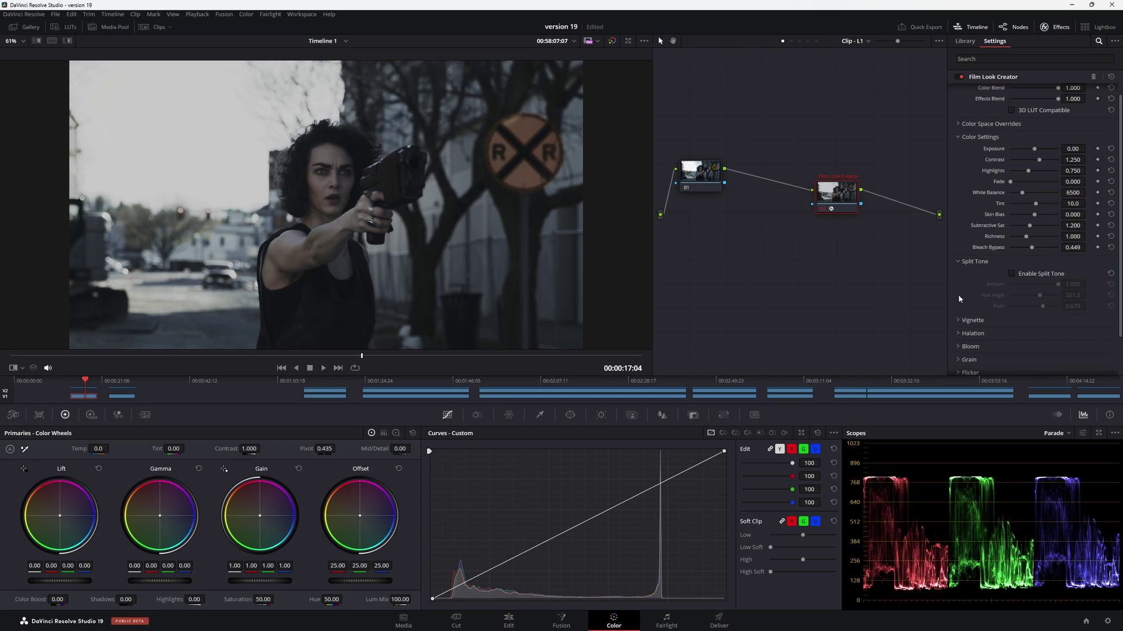
Expand the Vignette settings and enable the vignette on the image
scroll(970, 250, "down", 3)
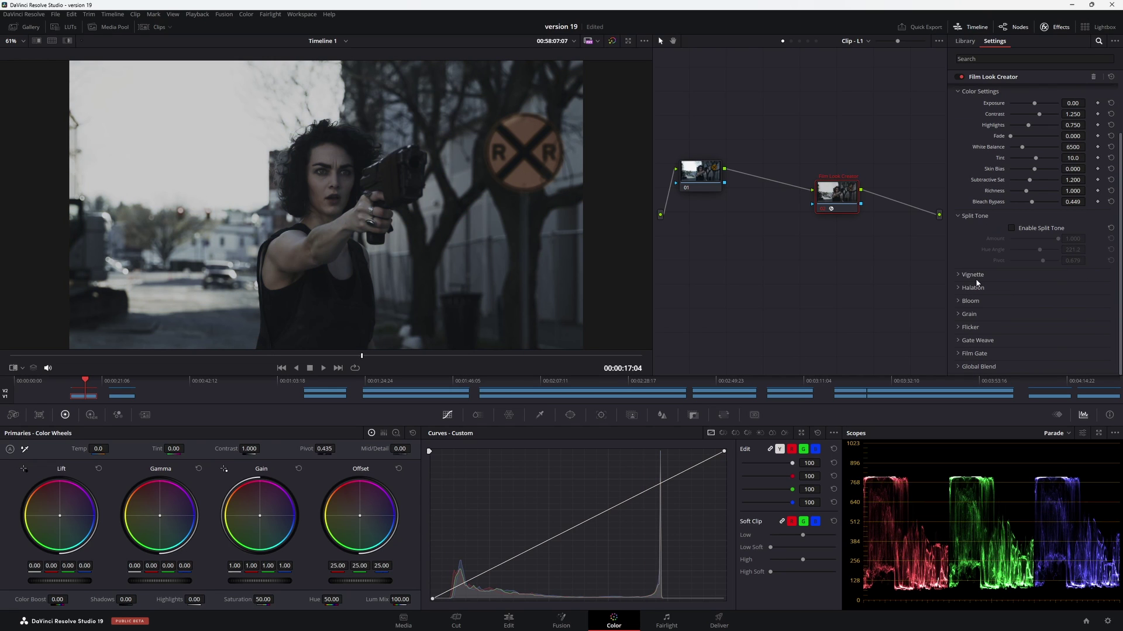
left_click(958, 276)
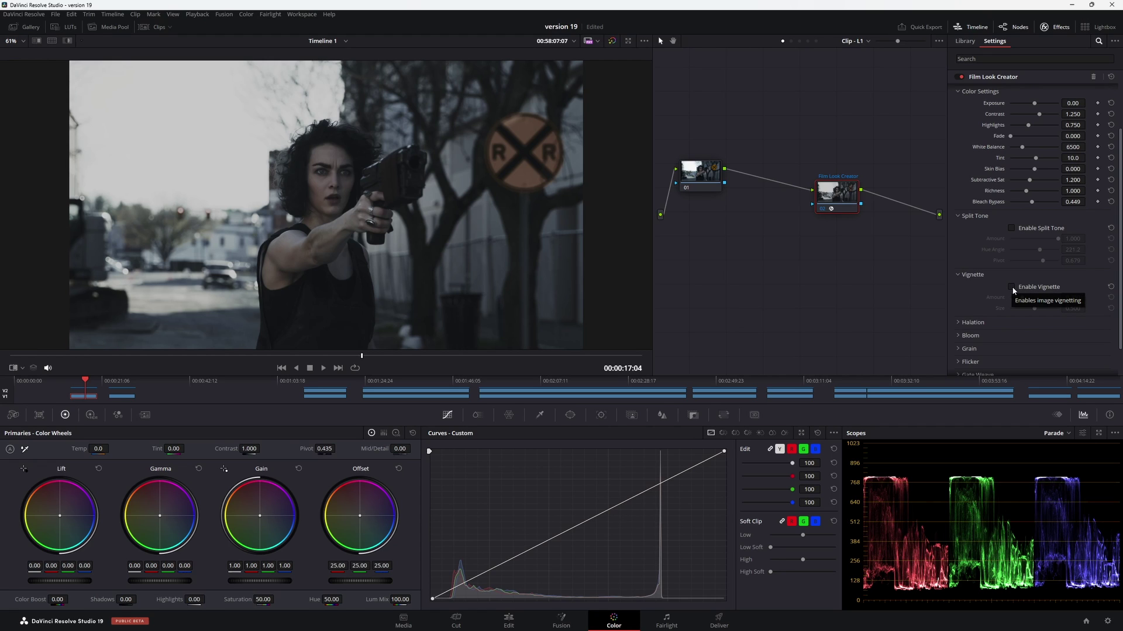
left_click(1012, 288)
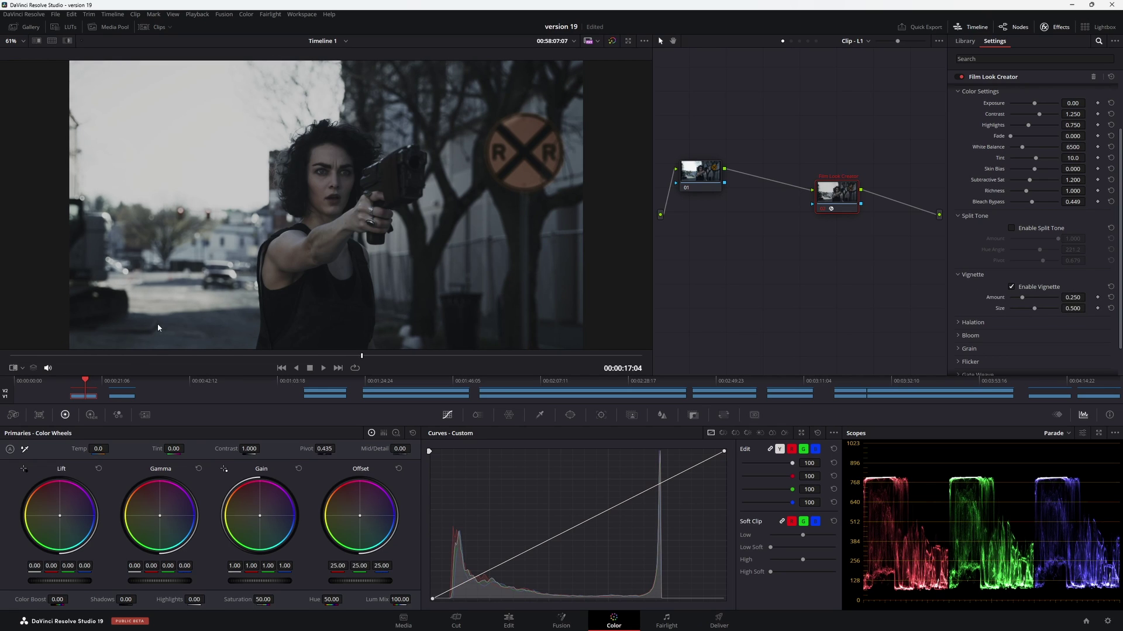
Set the vignette's Amount to about 0.688 and Size to about 0.743, compare it on and off, and disable it
left_click_drag(1022, 298, 1045, 319)
left_click(1012, 287)
left_click(1011, 288)
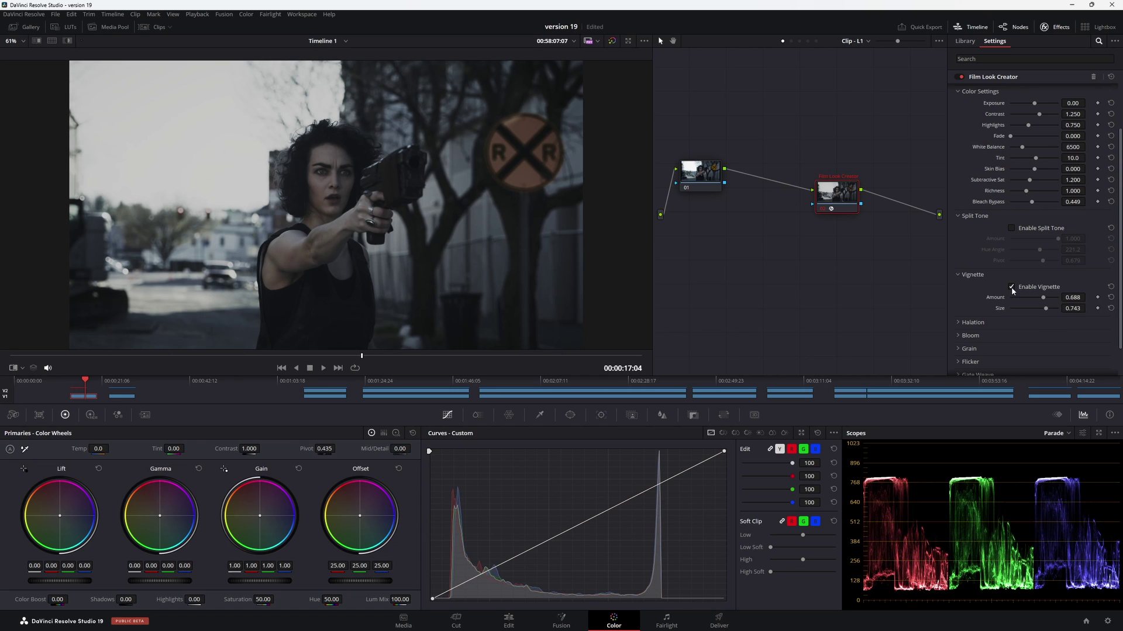
left_click(1011, 287)
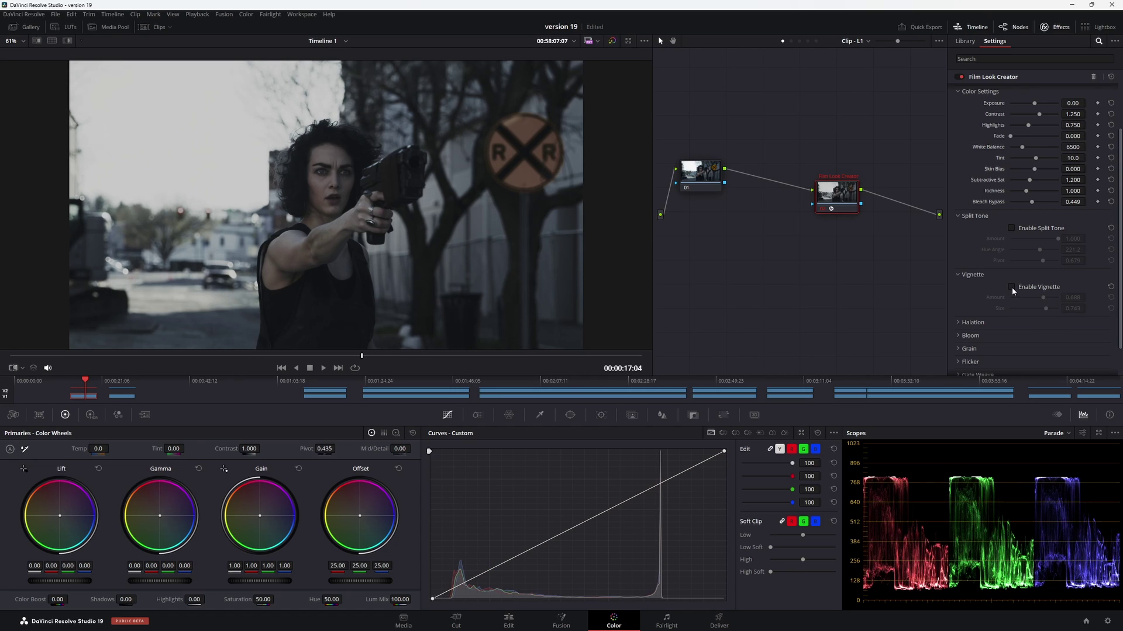
Enable Halation, try Amount about 0.835 and Radius about 9.36 on the woman's hair edges, and disable it again
left_click(959, 323)
scroll(1005, 313, "down", 3)
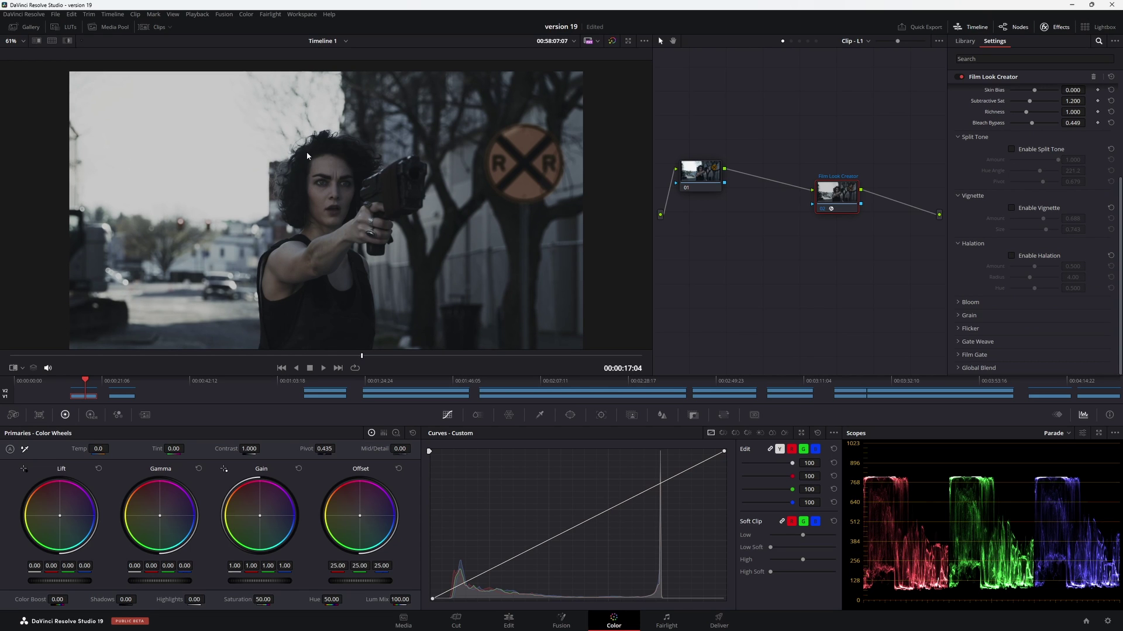
scroll(307, 153, "up", 5)
left_click_drag(269, 69, 361, 347)
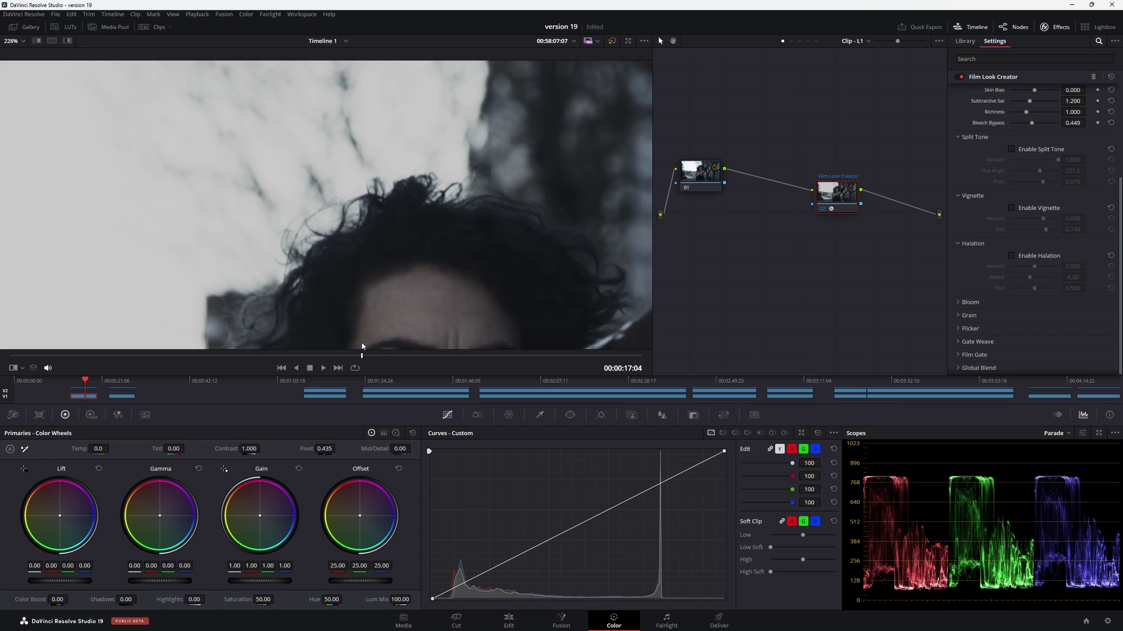
scroll(343, 189, "up", 1)
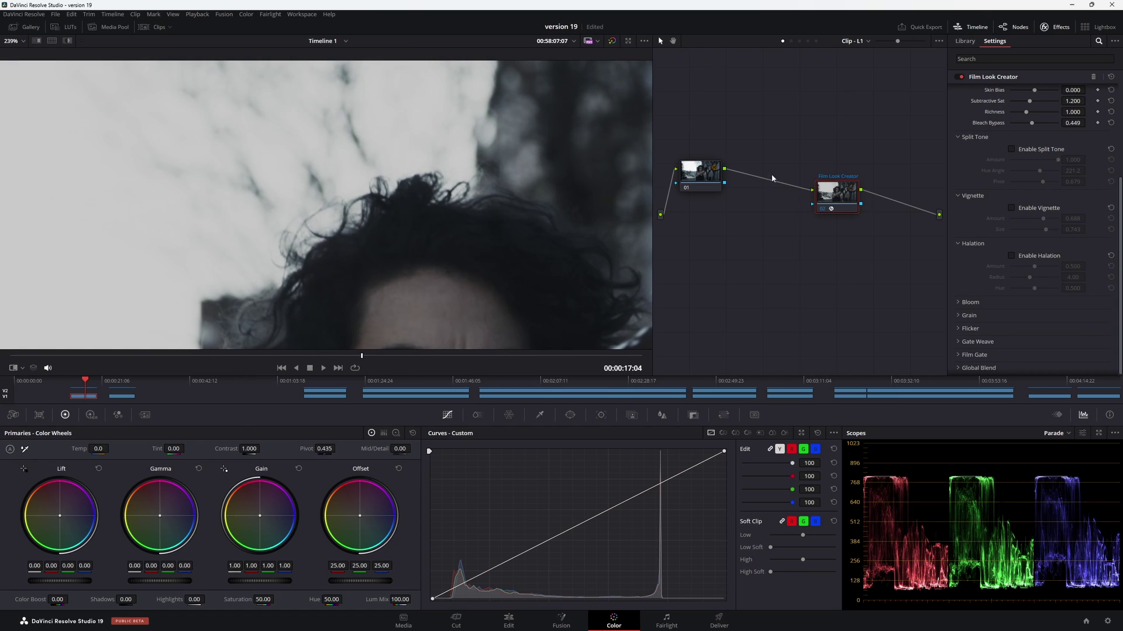
left_click(1011, 255)
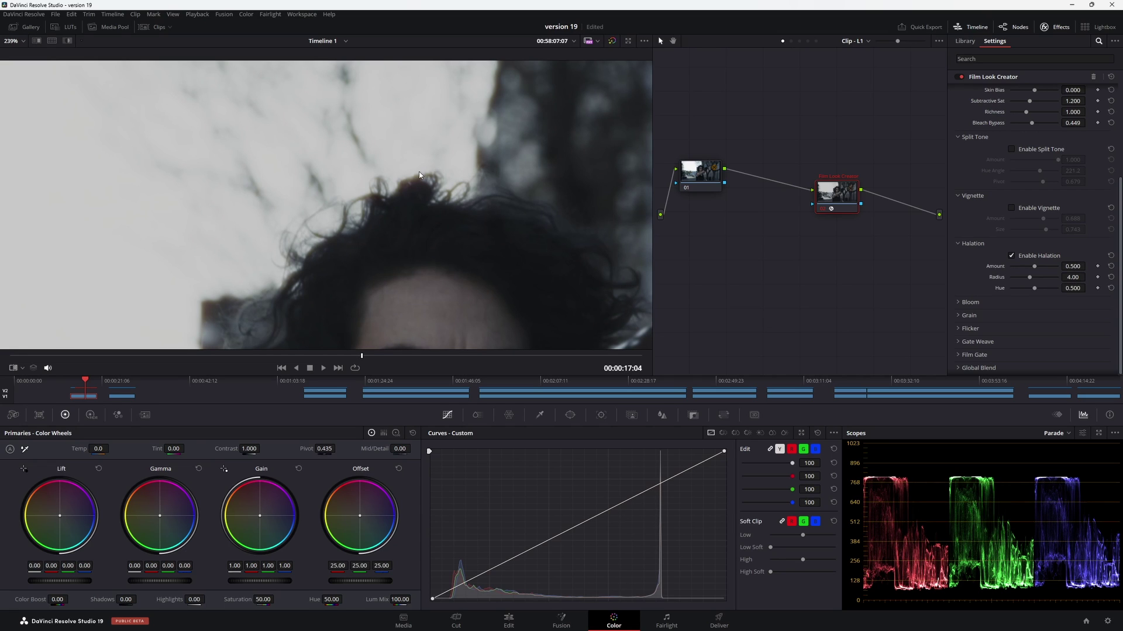
left_click_drag(1034, 269, 1050, 271)
left_click_drag(1032, 280, 1049, 283)
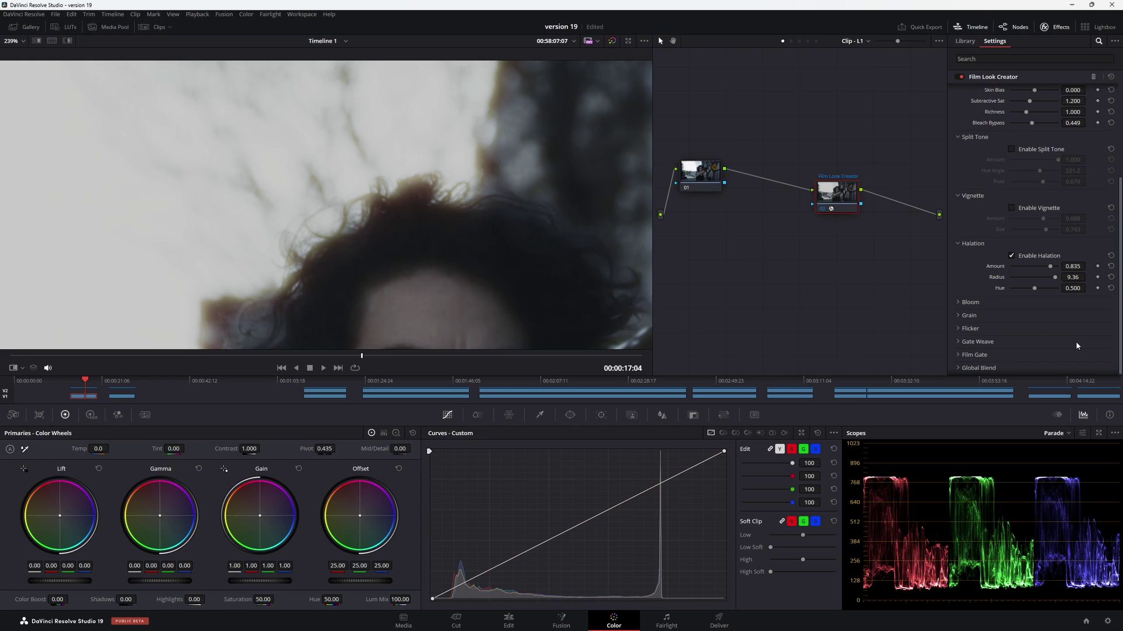
left_click(1011, 257)
Enable Bloom, try Amount about 0.872 and Radius about 30.3, and disable it again
left_click(958, 302)
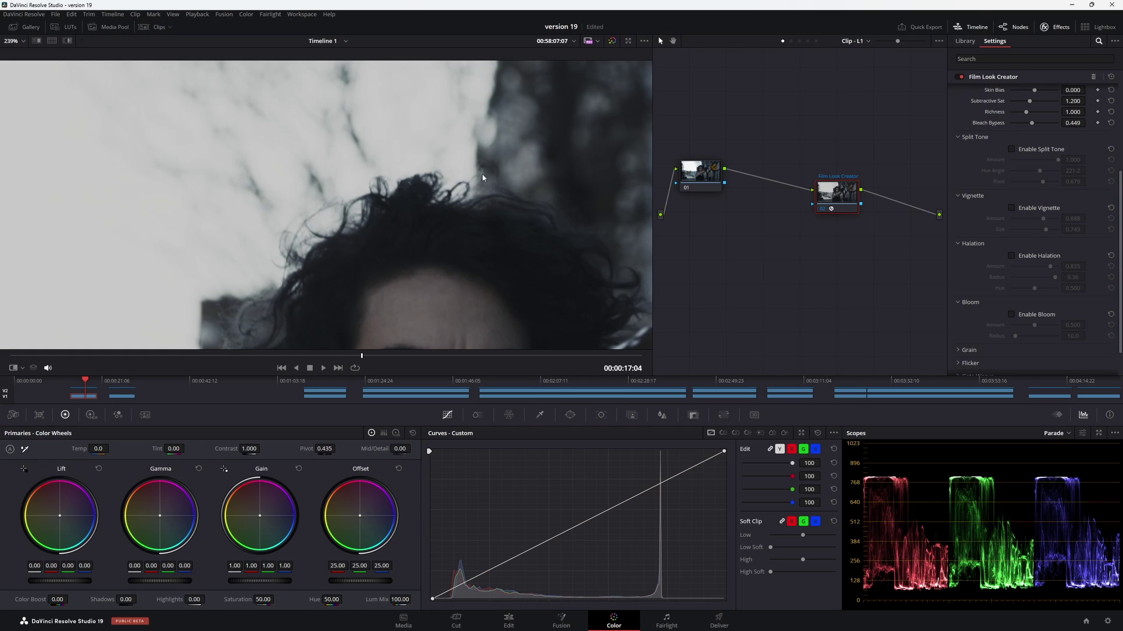
left_click(1018, 318)
left_click_drag(1034, 325, 1052, 330)
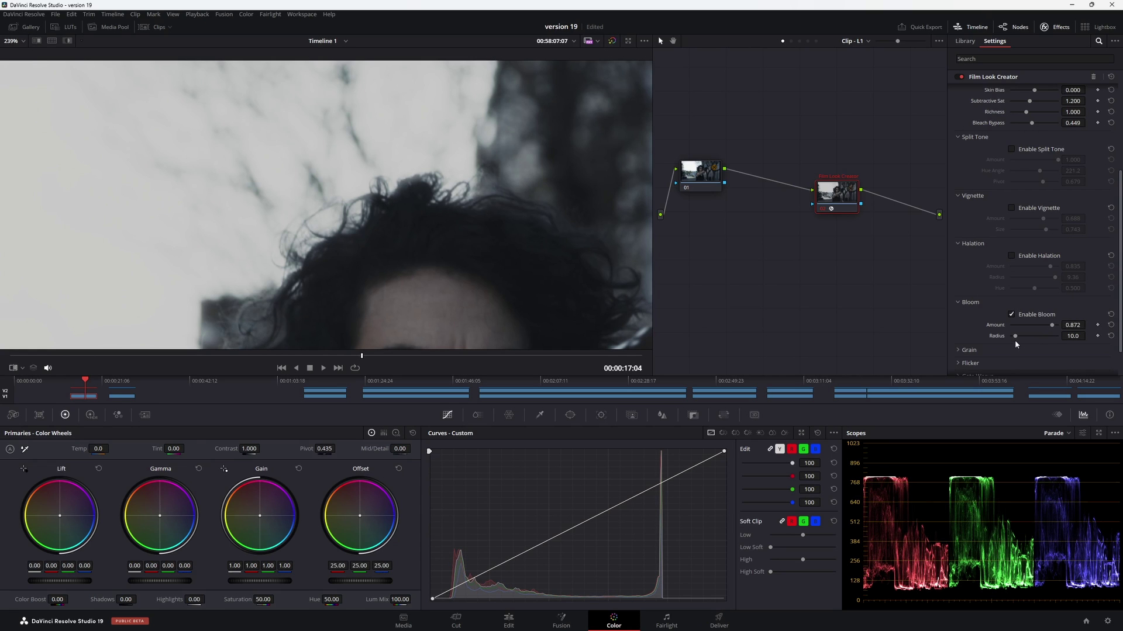
left_click_drag(1015, 339, 1025, 338)
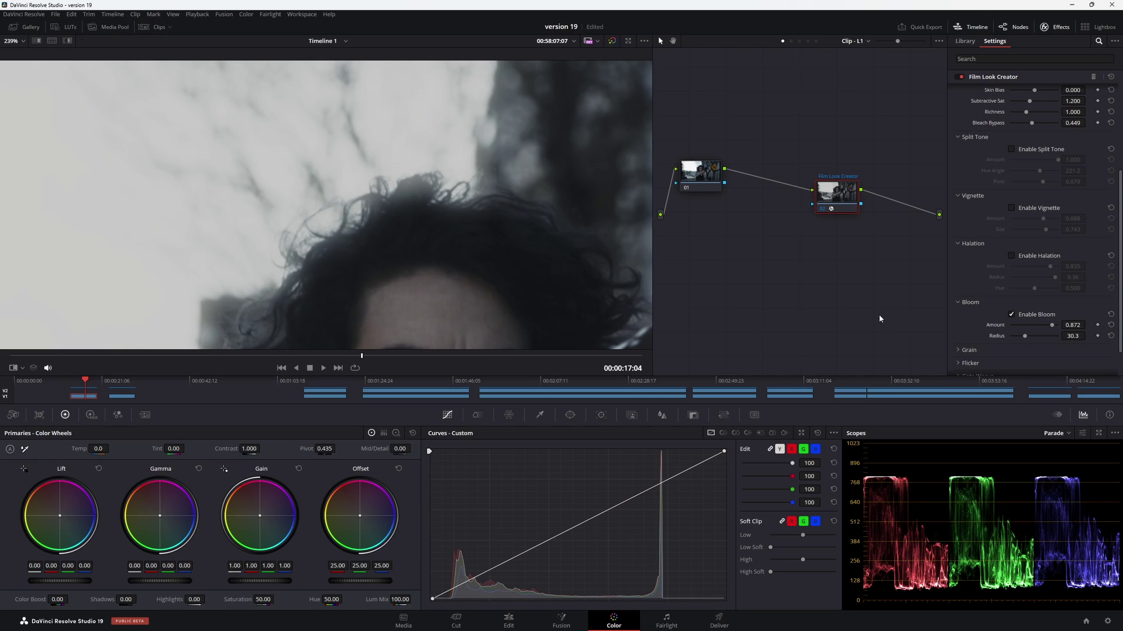
left_click(1011, 315)
Expand the Grain settings, enable Grain with the 35mm preset, and toggle it off and on to compare the woman's face
left_click(966, 350)
scroll(1033, 283, "down", 2)
scroll(1033, 283, "down", 2)
left_click(1011, 248)
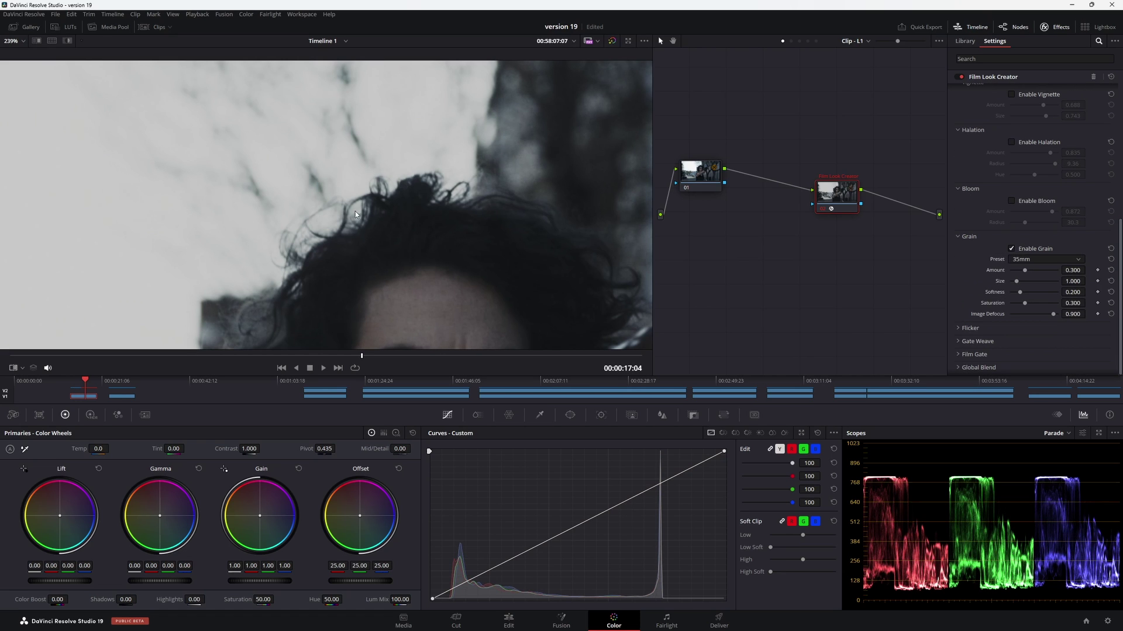
scroll(405, 245, "down", 5)
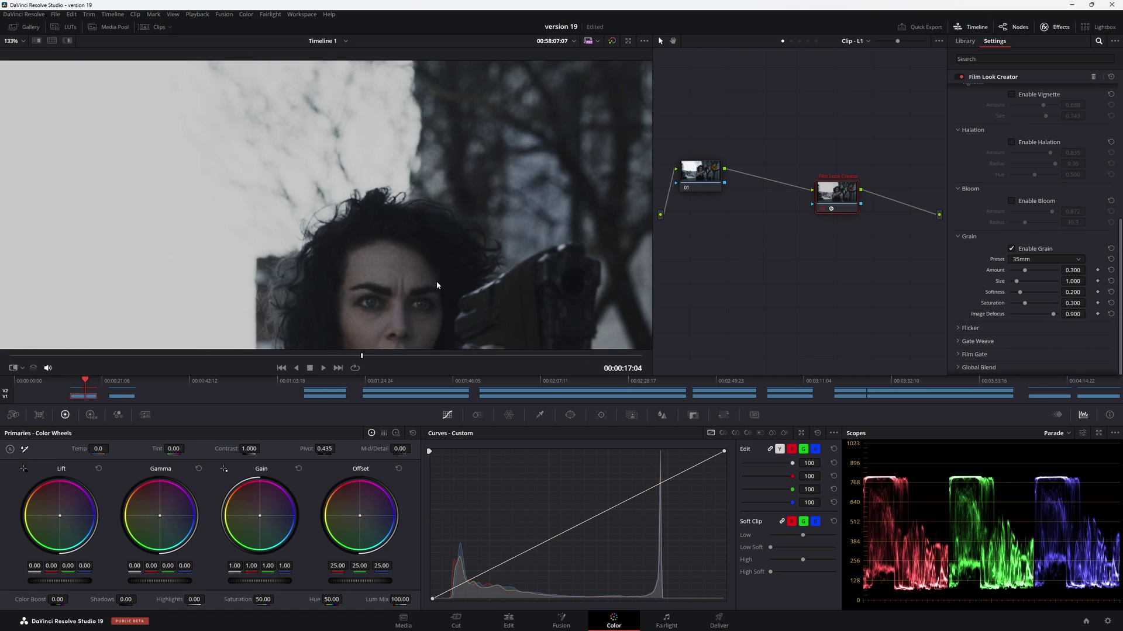
scroll(444, 217, "down", 3)
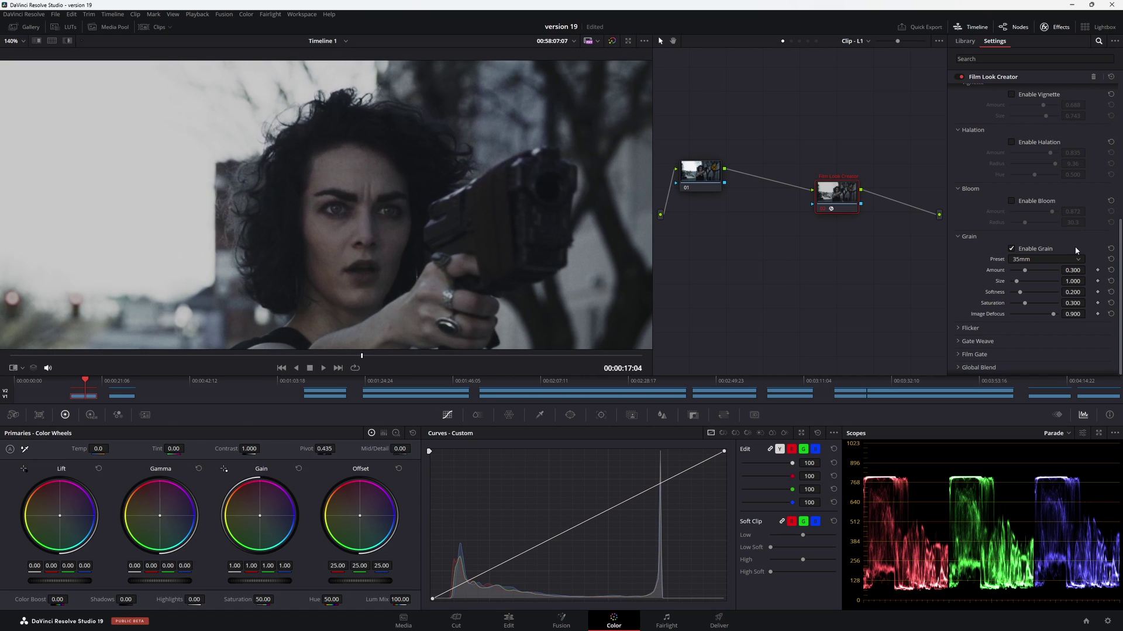
left_click(1012, 250)
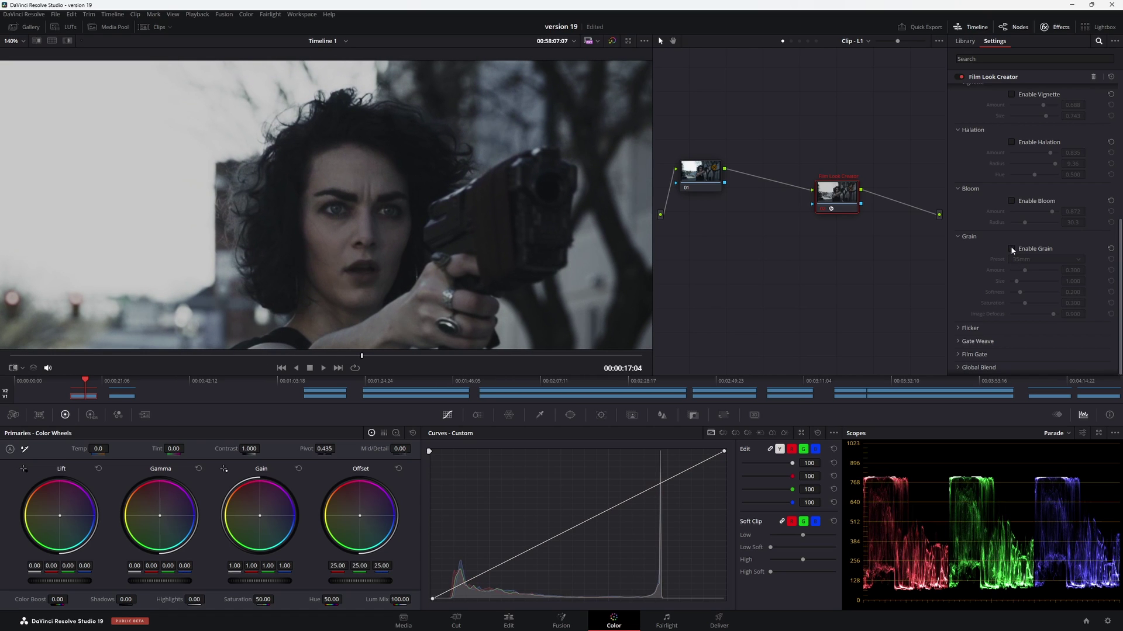
left_click(1012, 249)
left_click(1011, 249)
left_click(1012, 249)
Try the 8mm grain preset with Amount about 0.578 and Softness about 0.165
left_click(1030, 260)
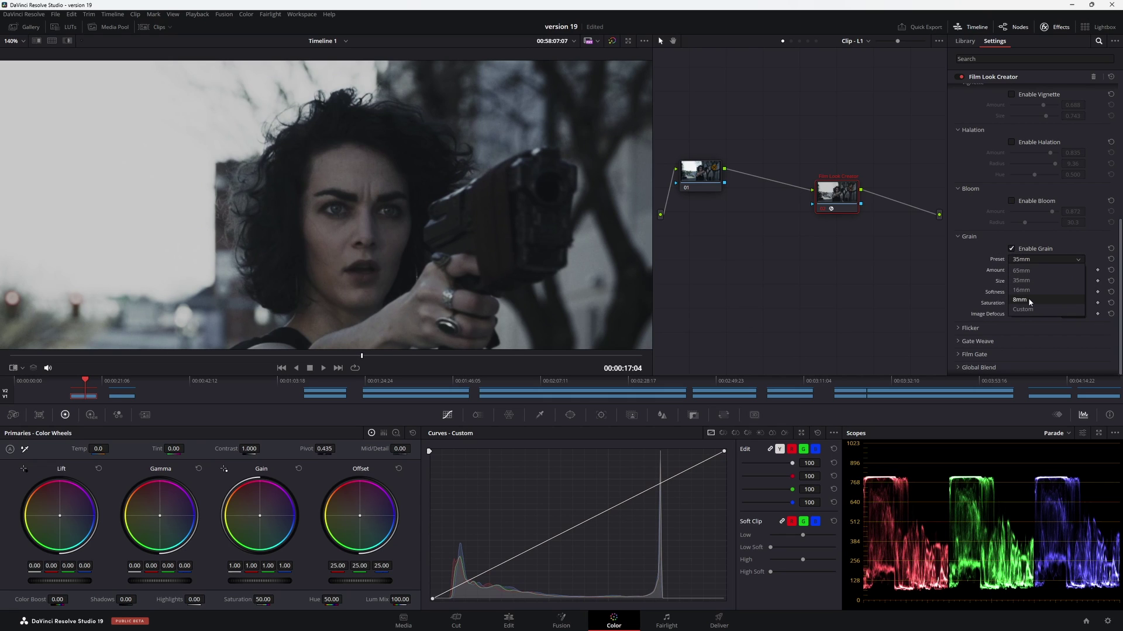
left_click(1027, 297)
left_click_drag(1027, 271, 1019, 295)
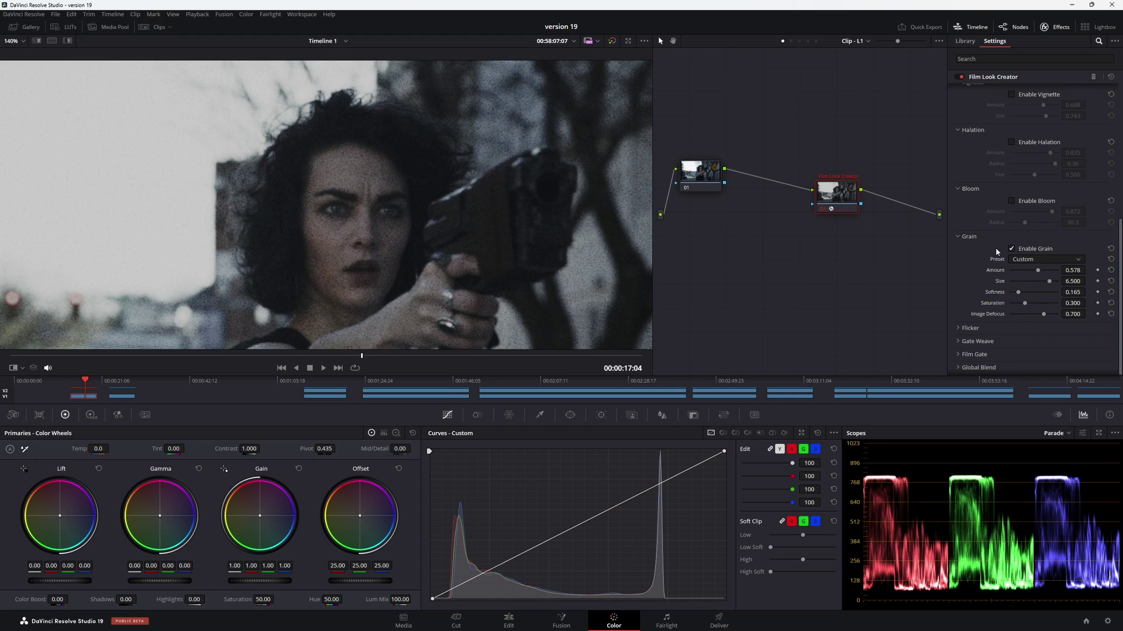
Try the 16mm and 8mm grain presets, and adjust Softness to about 0.477 and the Image Defocus
left_click(1044, 262)
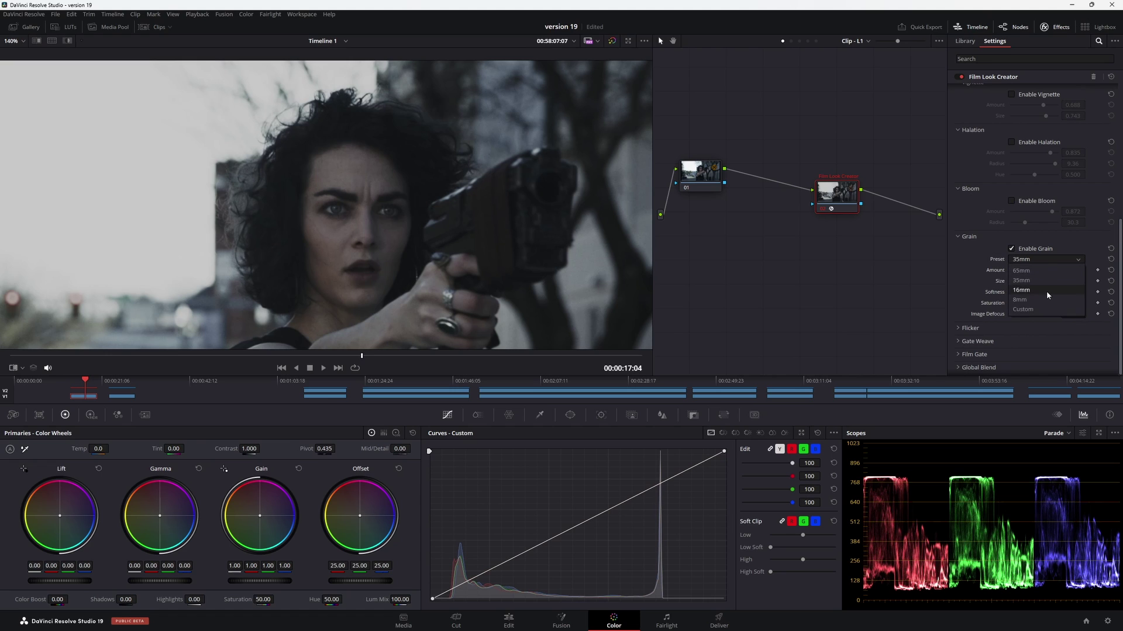
left_click(1047, 290)
left_click(1049, 260)
left_click(1046, 301)
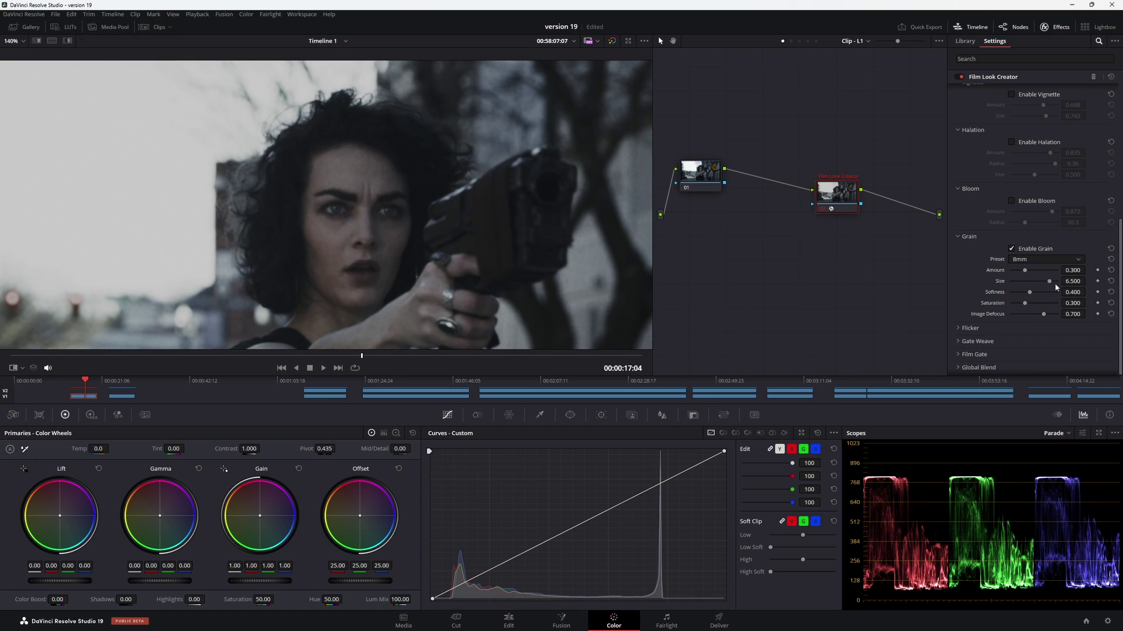
left_click_drag(1029, 293, 1033, 292)
mouse_move(1044, 316)
left_mouse_down()
mouse_move(1070, 319)
mouse_move(1048, 324)
left_mouse_up()
Expand the Flicker settings and enable Flicker with Amount and Rate at 1.000
key("shift+z")
left_click(956, 327)
scroll(997, 306, "down", 1)
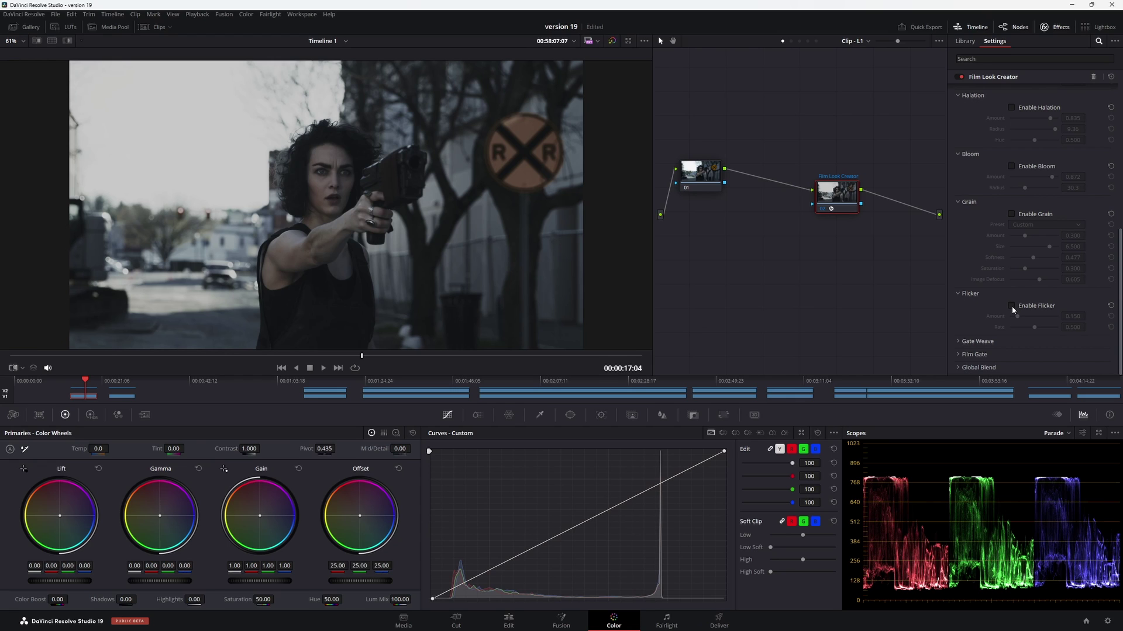
left_click(1012, 305)
left_click_drag(1019, 318, 1078, 332)
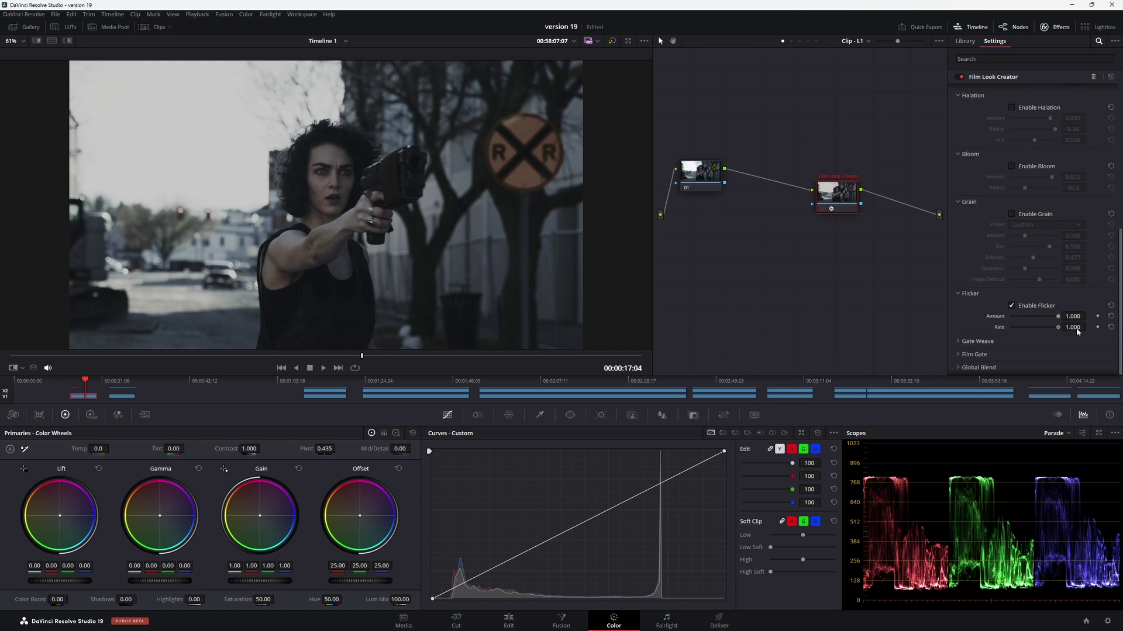
Play the clip to review its flicker and compare it with the clip that uses the Flicker Addition effect
left_click(149, 356)
key("space")
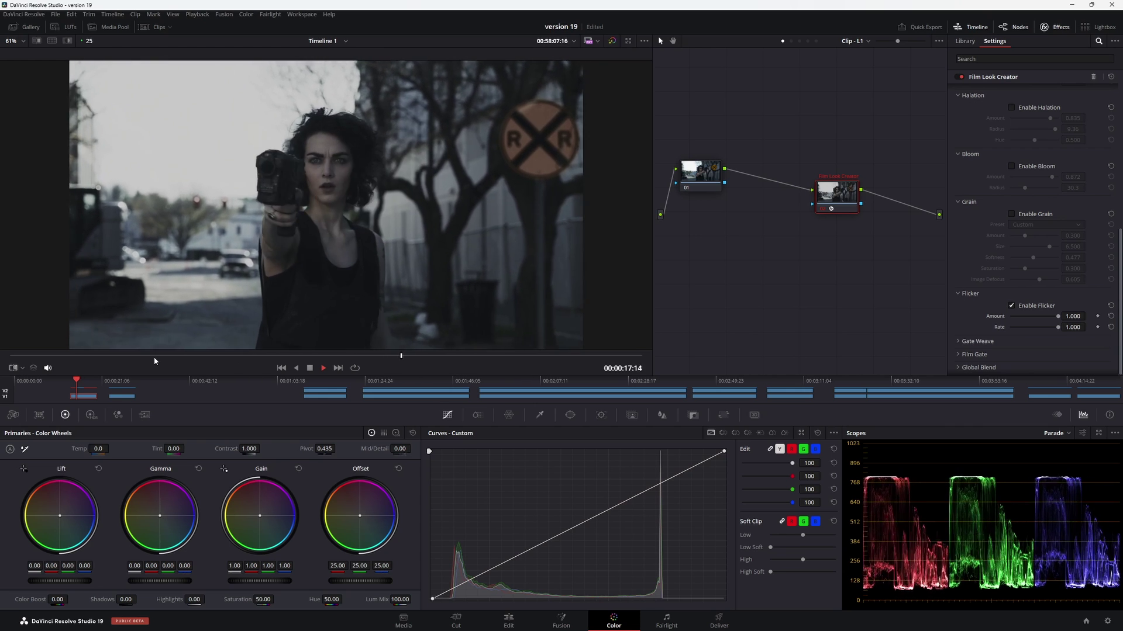
key("space")
scroll(1014, 339, "up", 2)
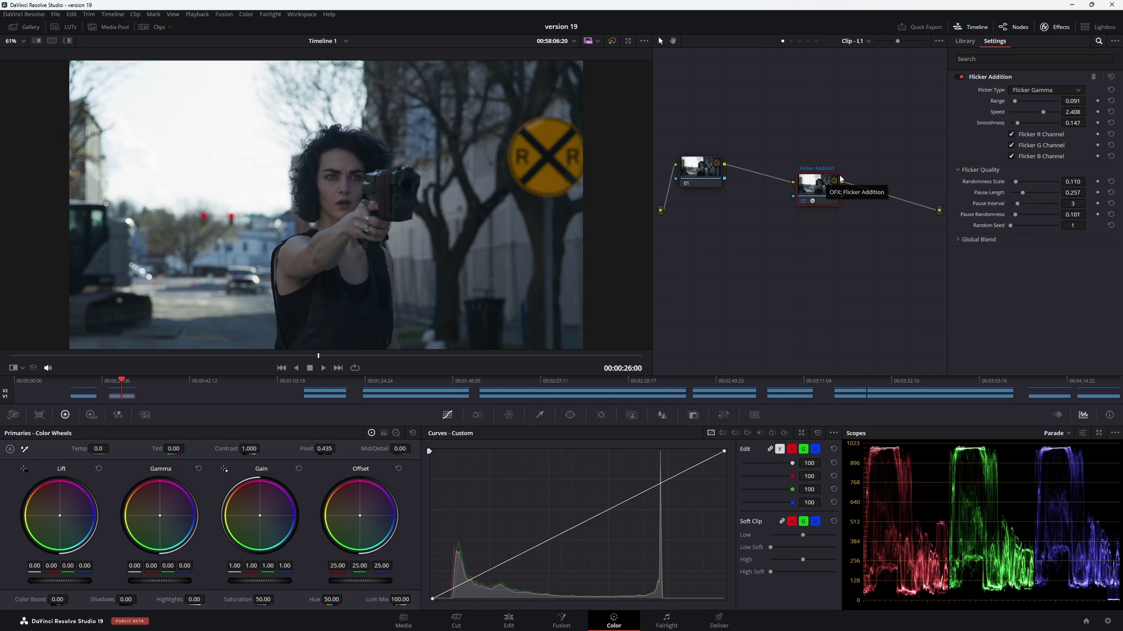
key("space")
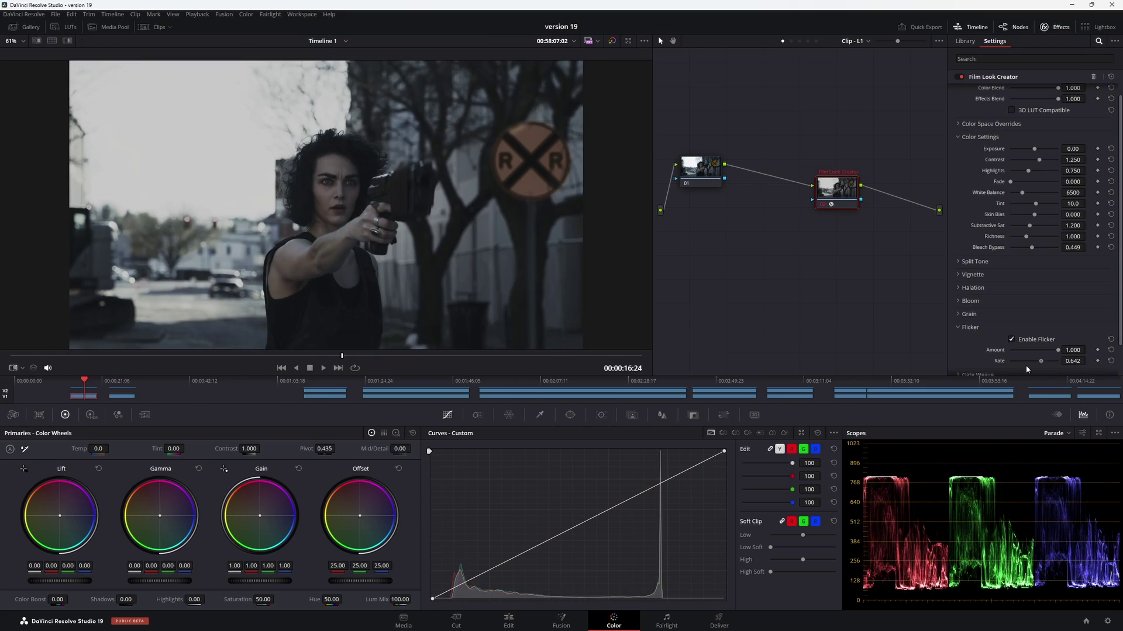
Reduce the Flicker to Rate about 0.468 and Amount about 0.440, and expand the Gate Weave settings
left_click_drag(1041, 361, 1032, 354)
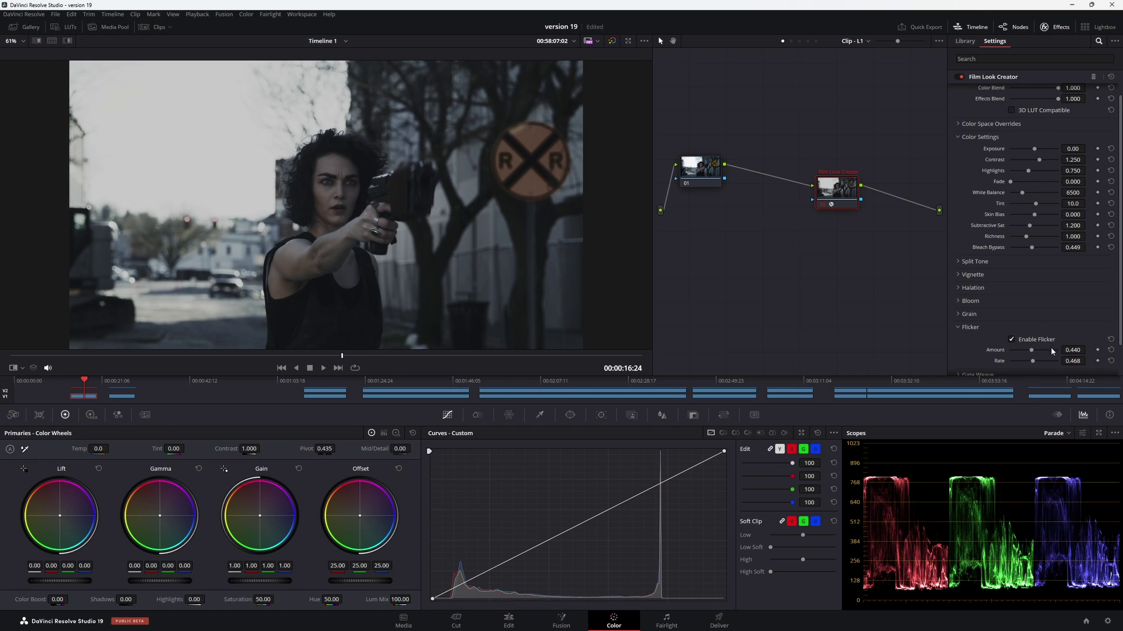
scroll(1031, 321, "down", 2)
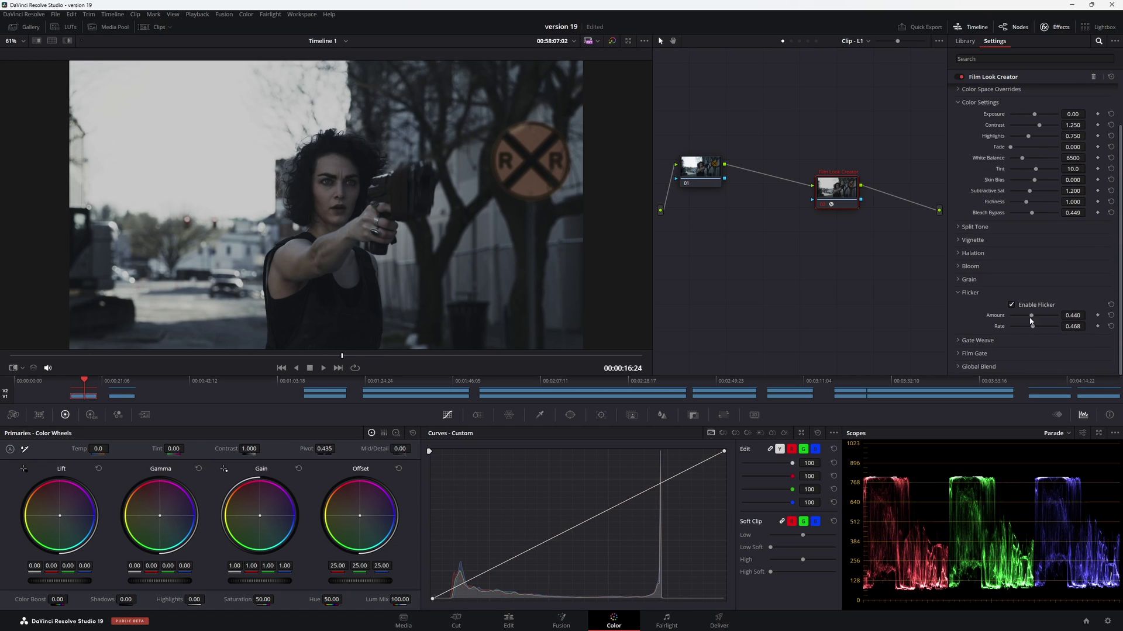
left_click(957, 340)
scroll(1021, 287, "down", 2)
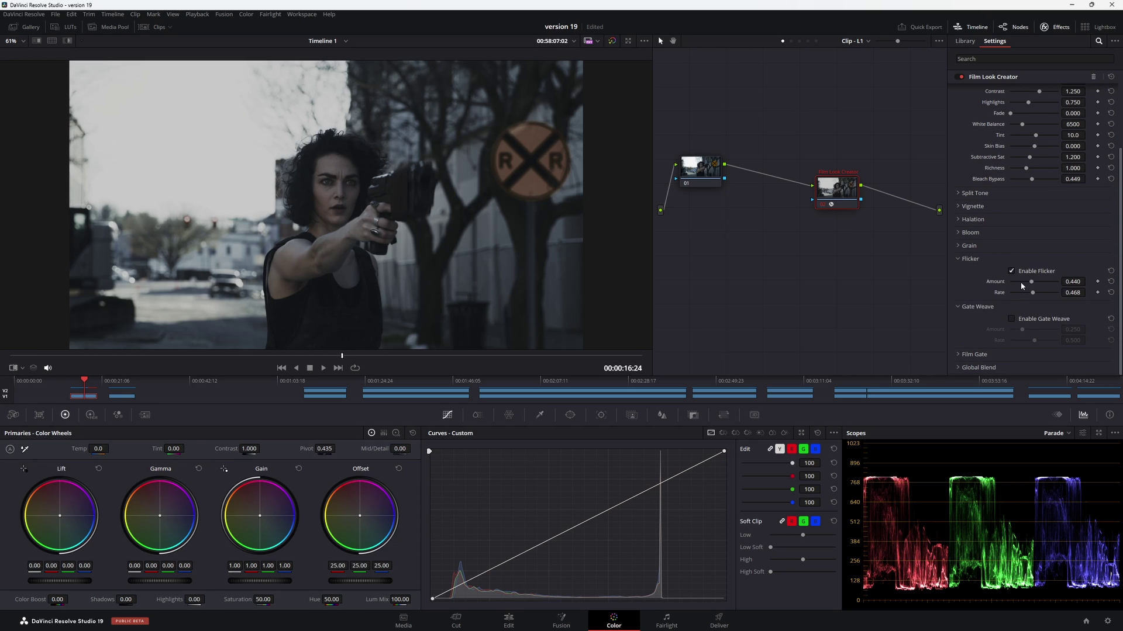
Enable Gate Weave at Amount 1.000 and Rate 1.000, play the clip to review it, and disable it again
left_click(1011, 319)
left_click_drag(1023, 330, 1060, 331)
left_click_drag(1033, 343, 1100, 347)
left_click(325, 369)
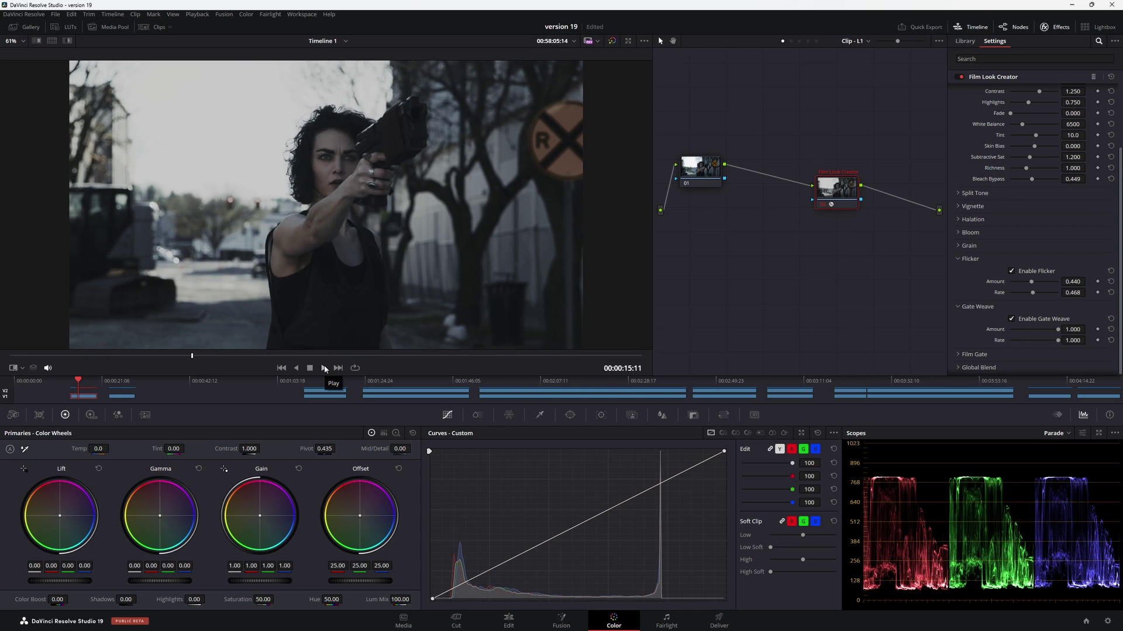
left_click(325, 368)
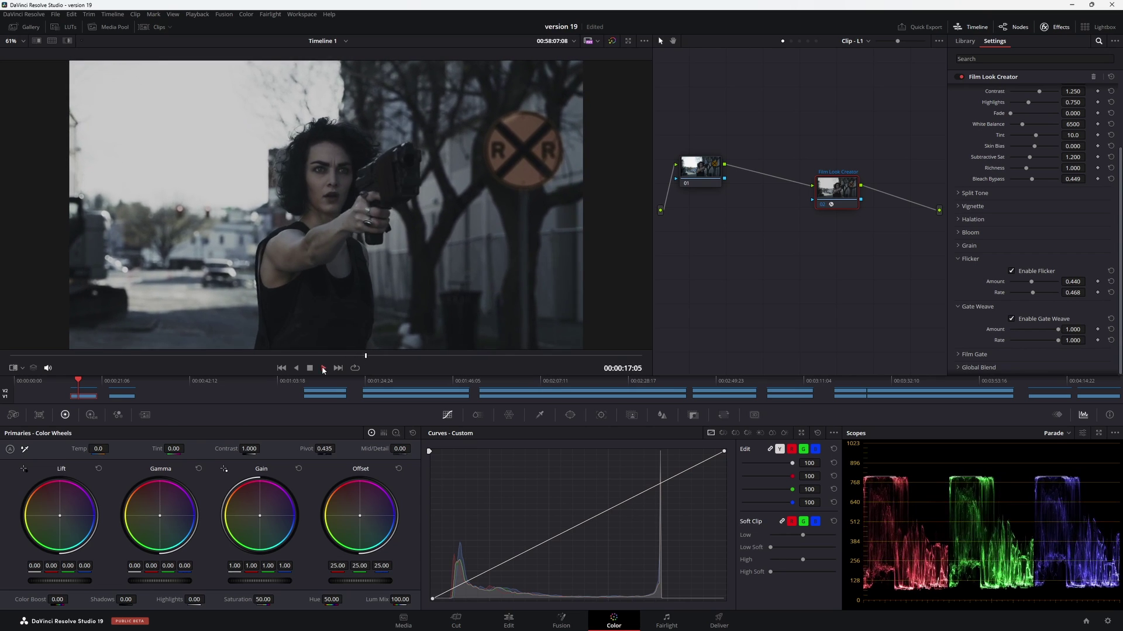
left_click(310, 369)
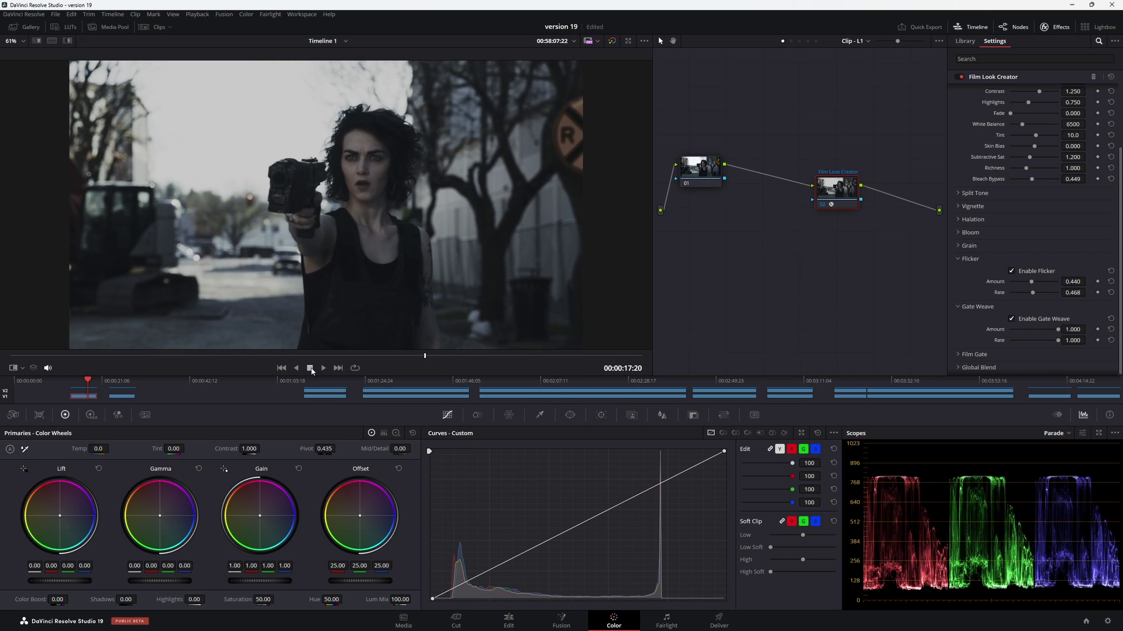
left_click(1043, 319)
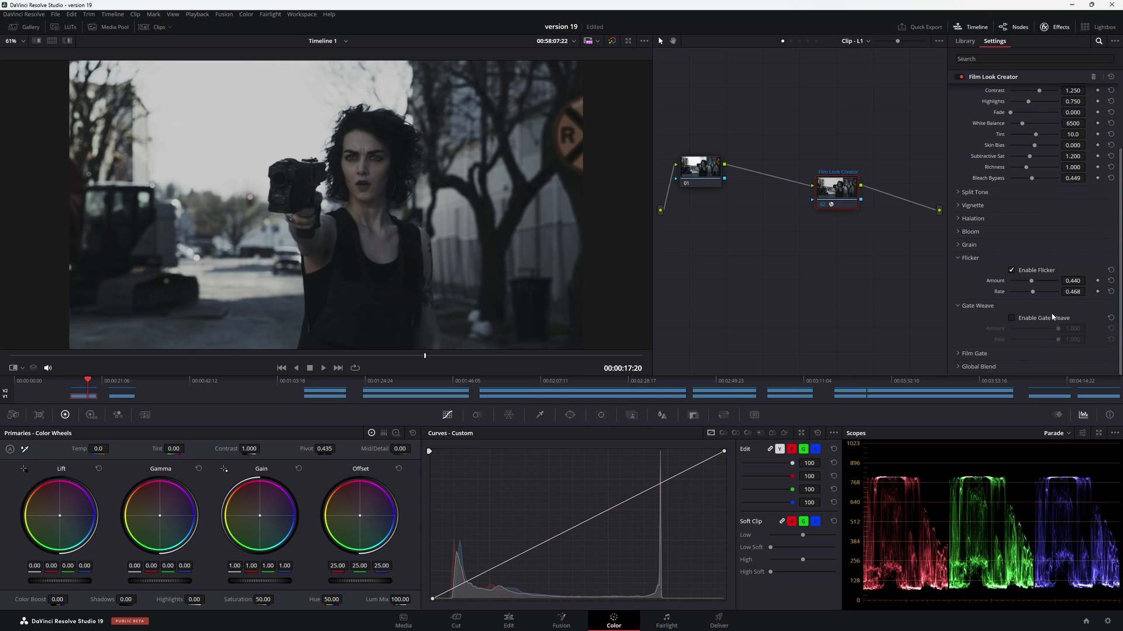
Enable Film Gate and try its 35mm Academy and 35mm VistaVision presets
left_click(975, 354)
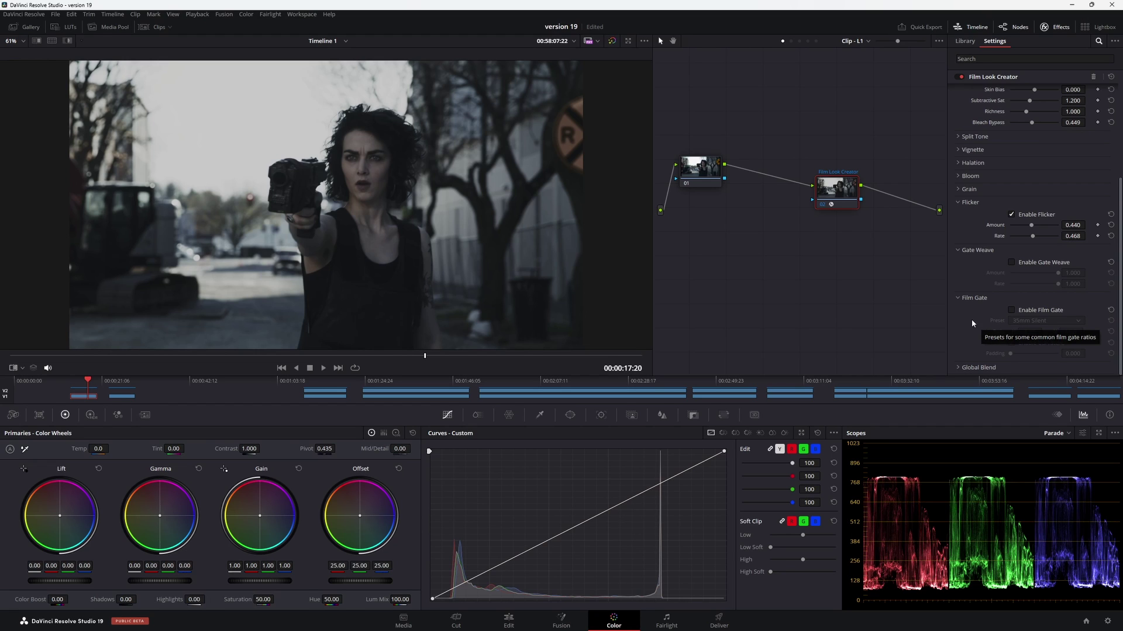
left_click(1010, 309)
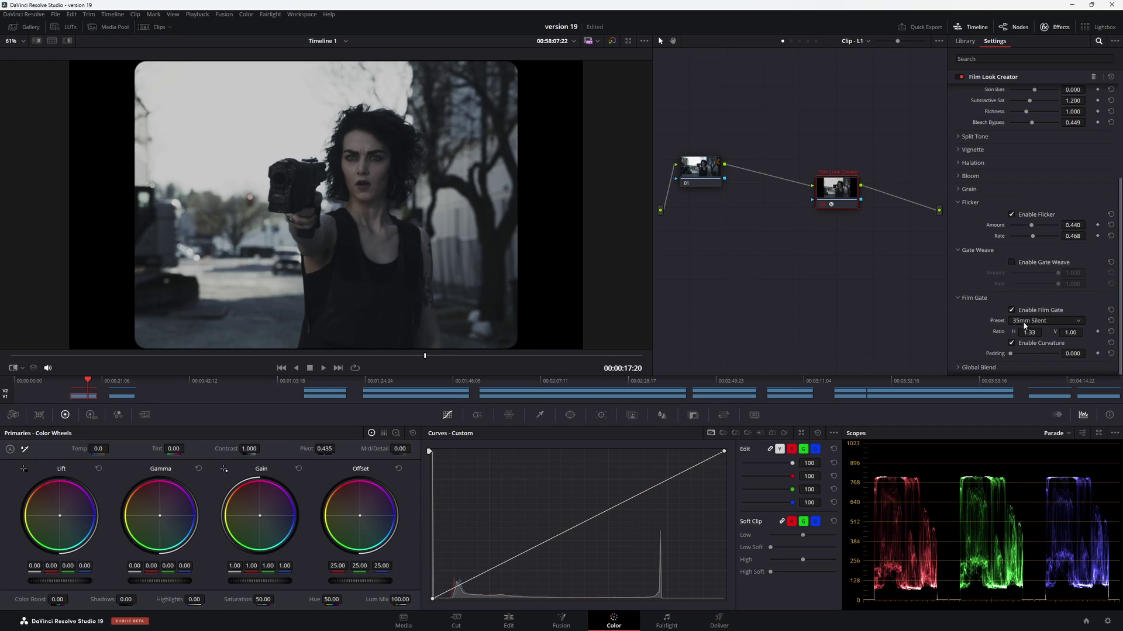
left_click(1059, 321)
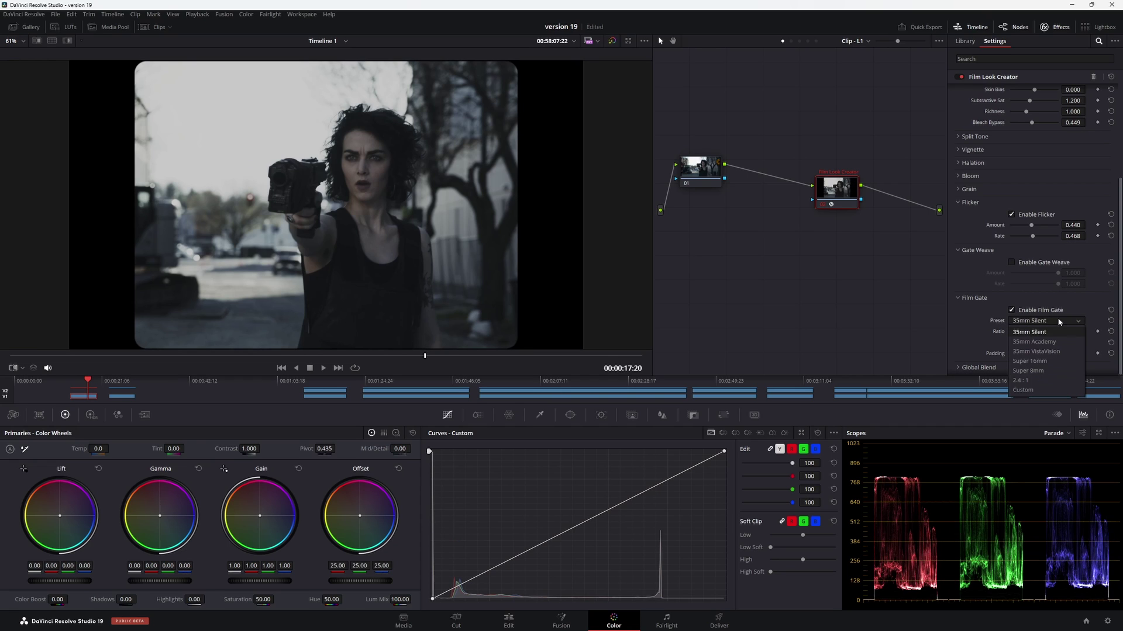
left_click(1054, 342)
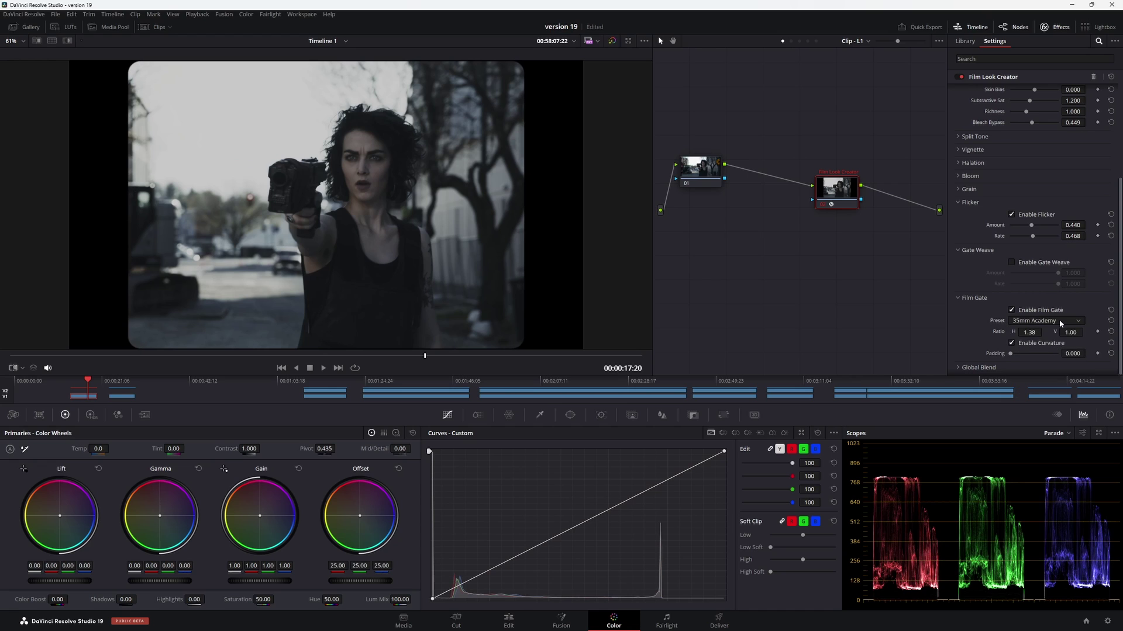
left_click(1061, 321)
left_click(1056, 351)
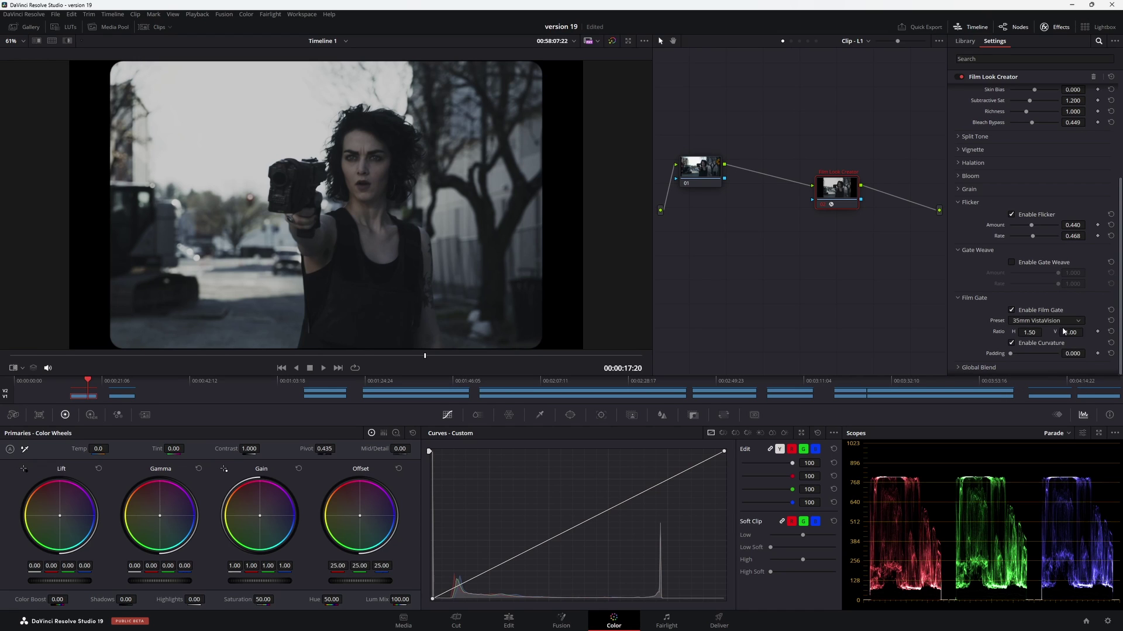
Try the Super 16mm and Super 8mm film gate presets, and choose the 2.4:1 preset
left_click(1061, 322)
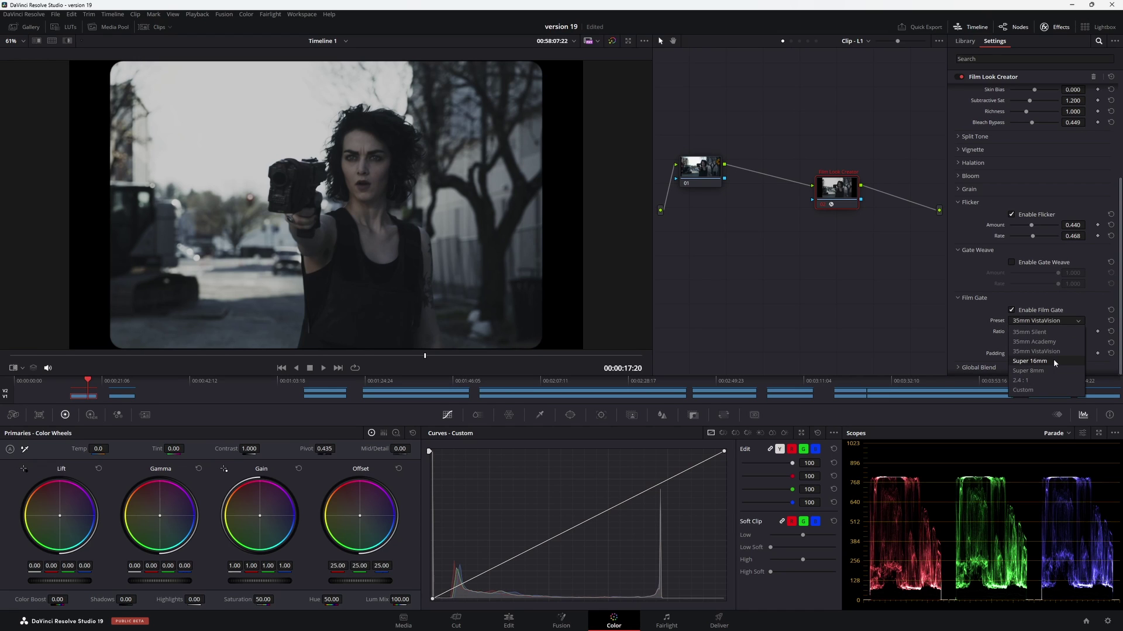
left_click(1053, 359)
left_click(1058, 320)
left_click(1046, 371)
left_click(1059, 318)
left_click(1045, 380)
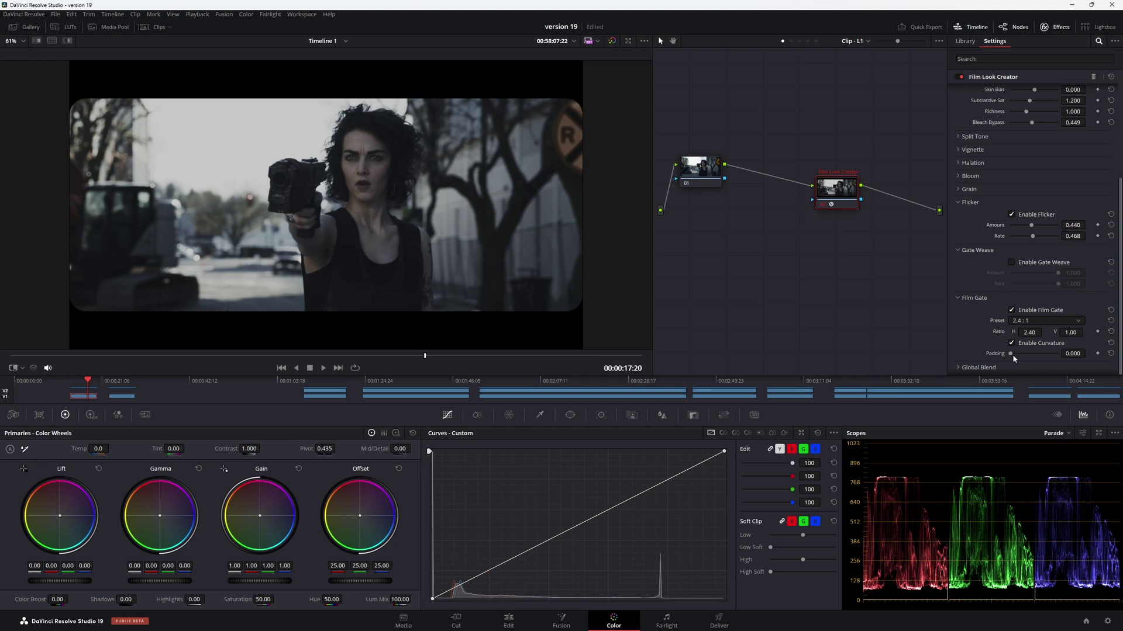
Set the film gate's Padding to about 0.835 and its horizontal Ratio to about 2.93
left_click_drag(1011, 354, 1051, 355)
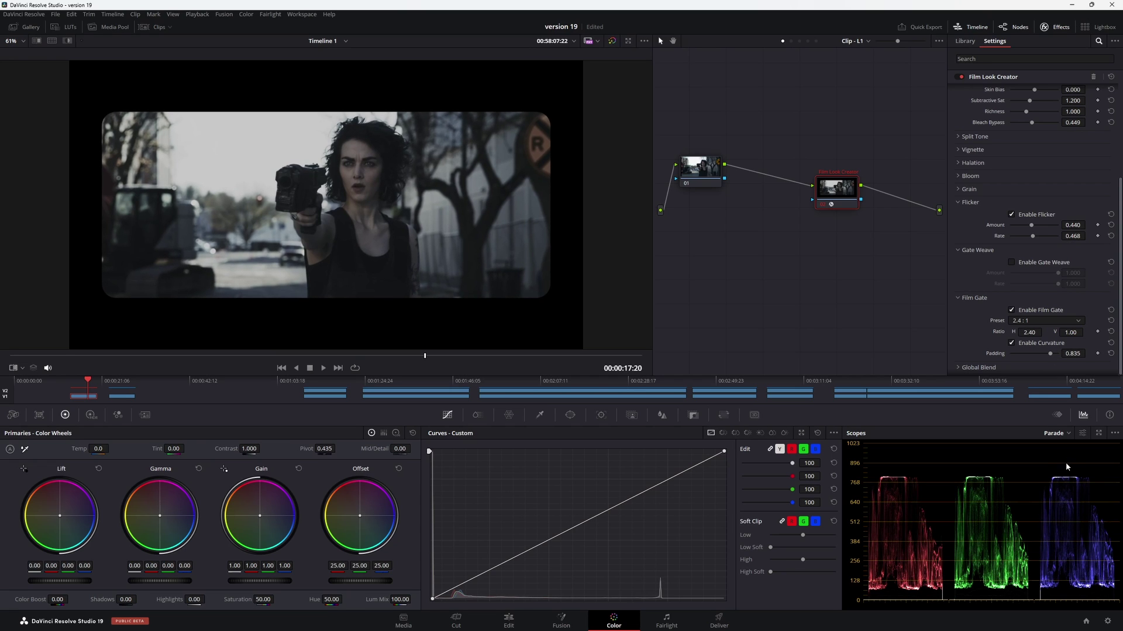
left_click_drag(1029, 332, 1060, 332)
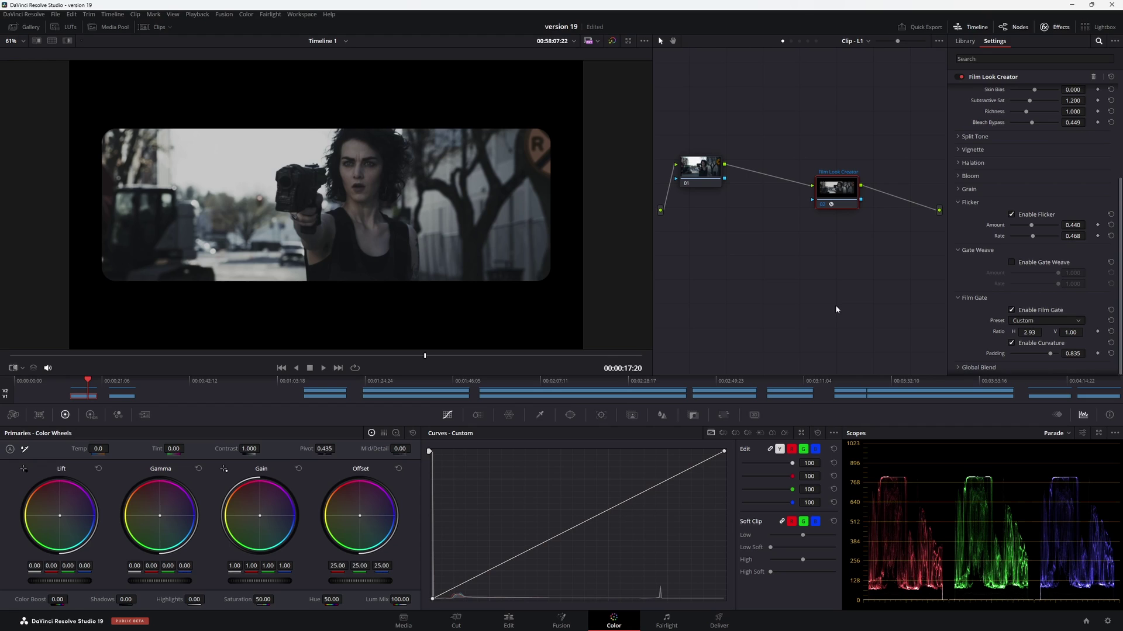